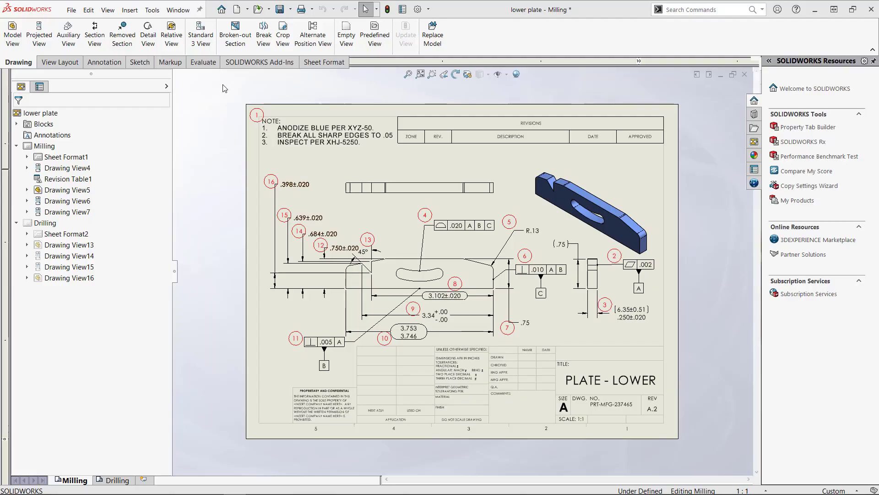
Look through the Add-Ins manager list and close it without changes
left_click(428, 10)
left_click(441, 45)
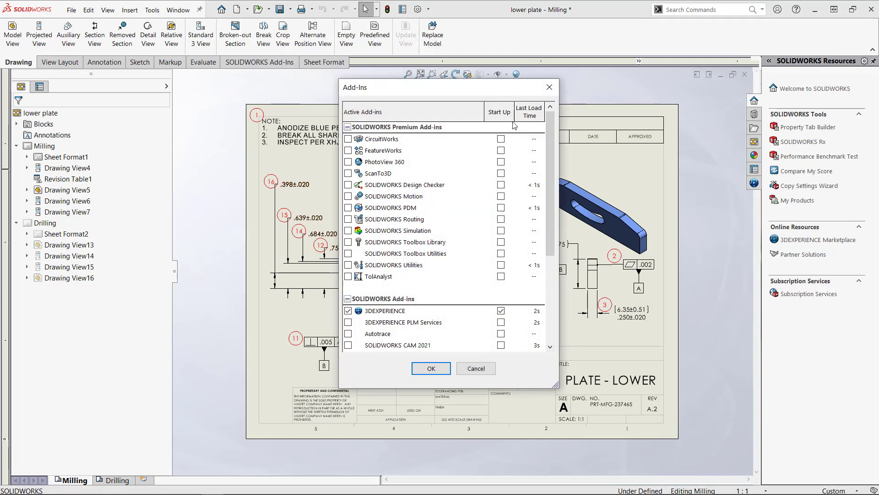
scroll(548, 145, "down", 4)
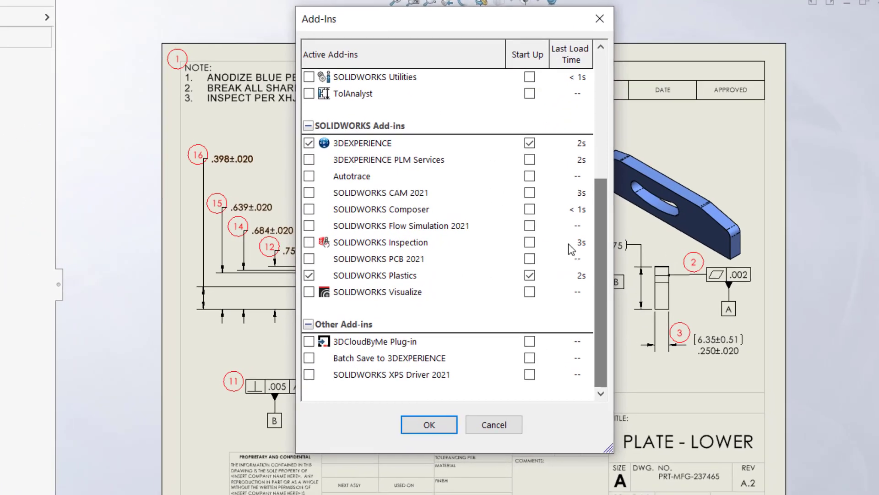
mouse_move(546, 249)
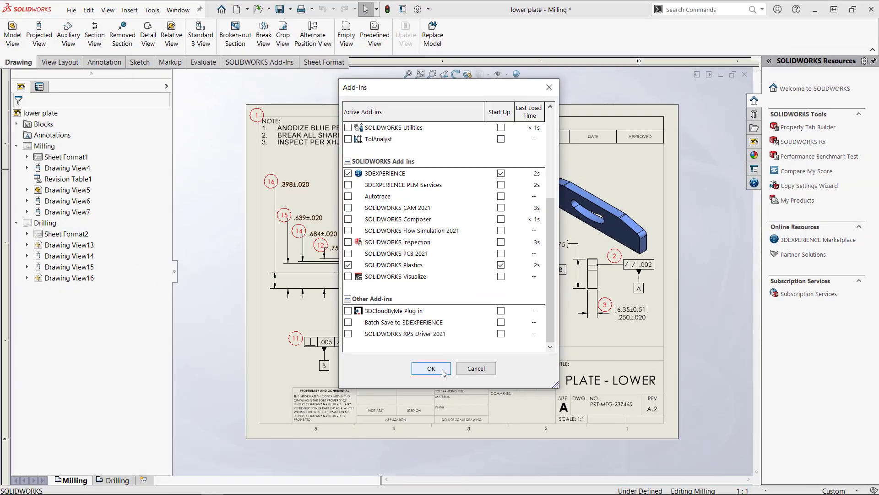
left_click(442, 371)
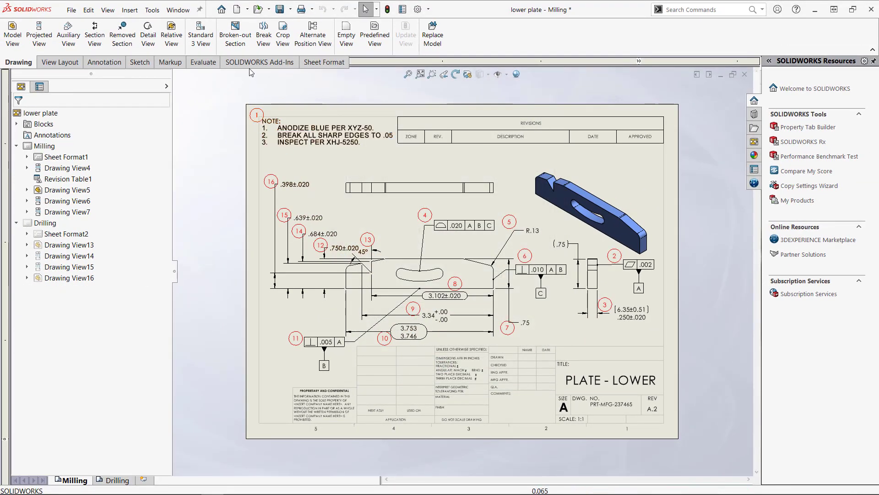
Load SOLIDWORKS Inspection from the Add-Ins tab and show its Inspection command tab
left_click(257, 63)
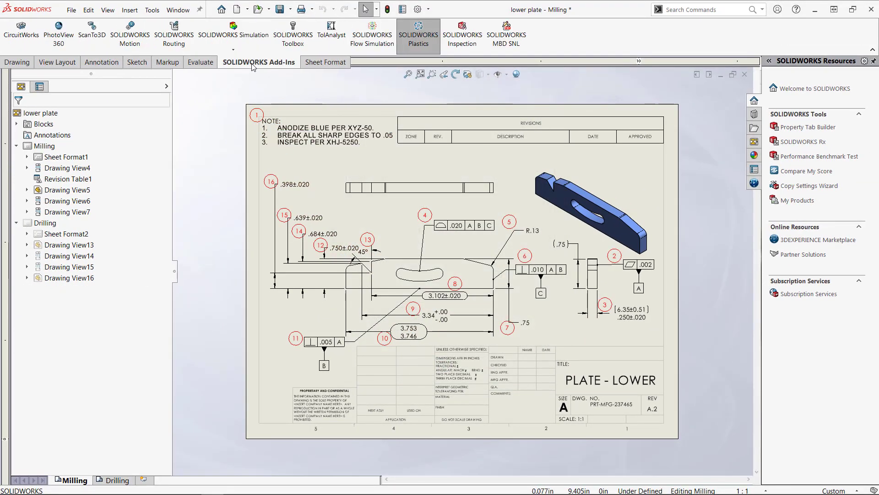
left_click(473, 37)
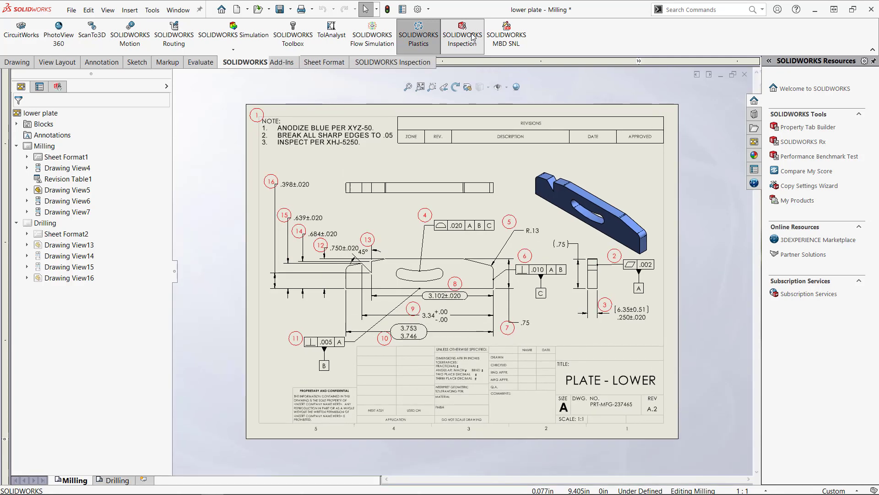
left_click(417, 64)
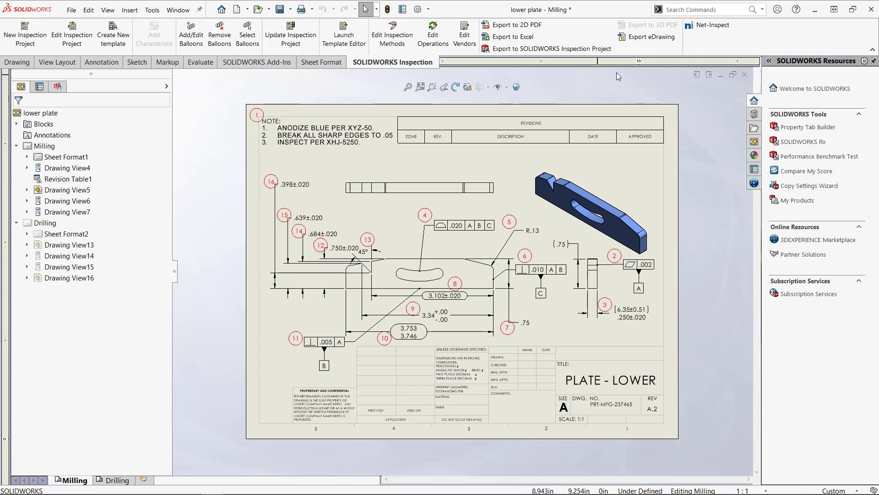
Close SOLIDWORKS with Save All, reopen lower plate, and show the Add-Ins commands
left_click(871, 10)
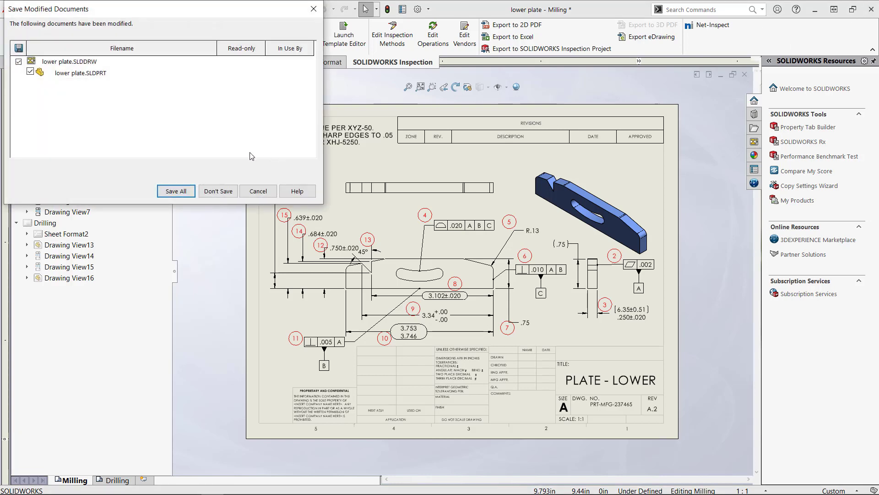
left_click(174, 192)
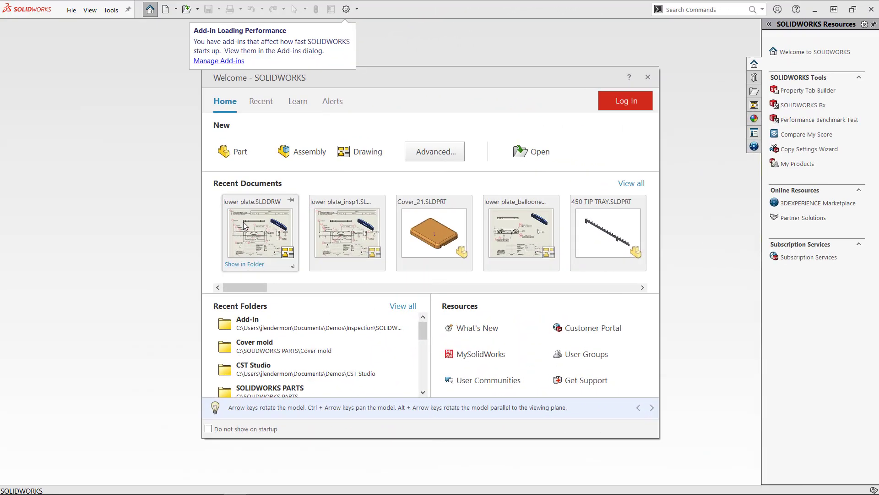
left_click(243, 222)
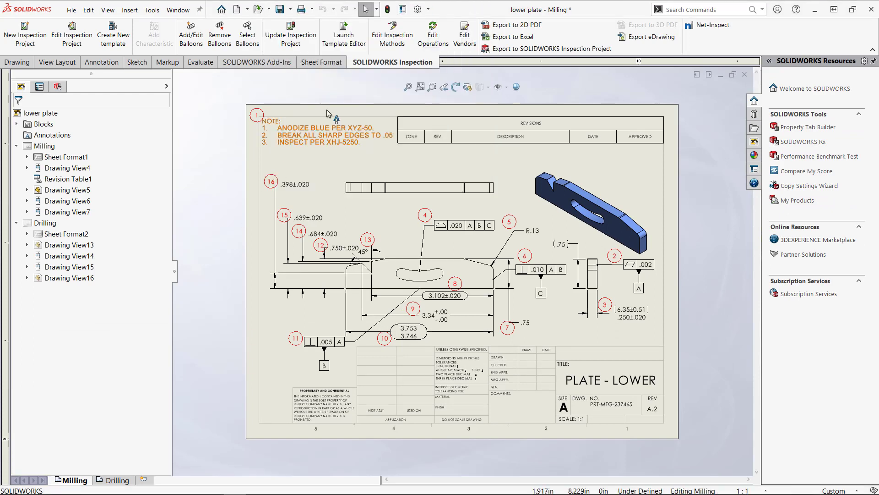
left_click(285, 64)
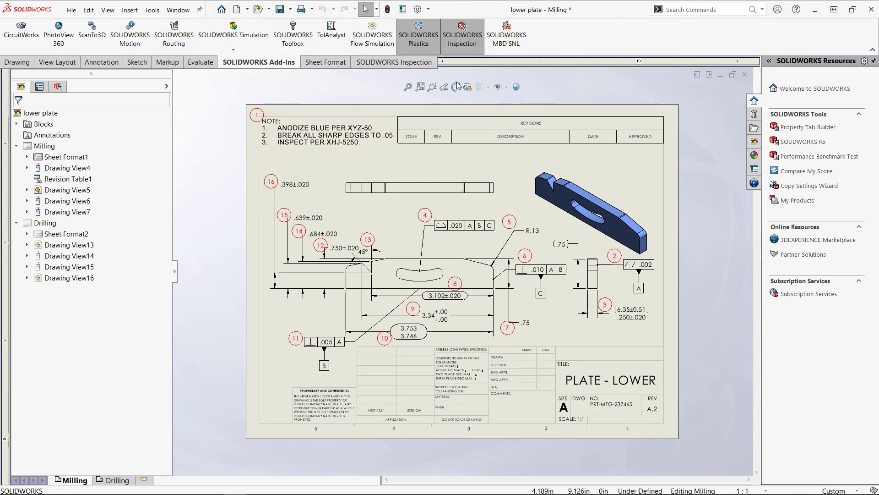
Load SOLIDWORKS Inspection and tick its Start Up box in the Add-Ins dialog
left_click(463, 43)
left_click(429, 10)
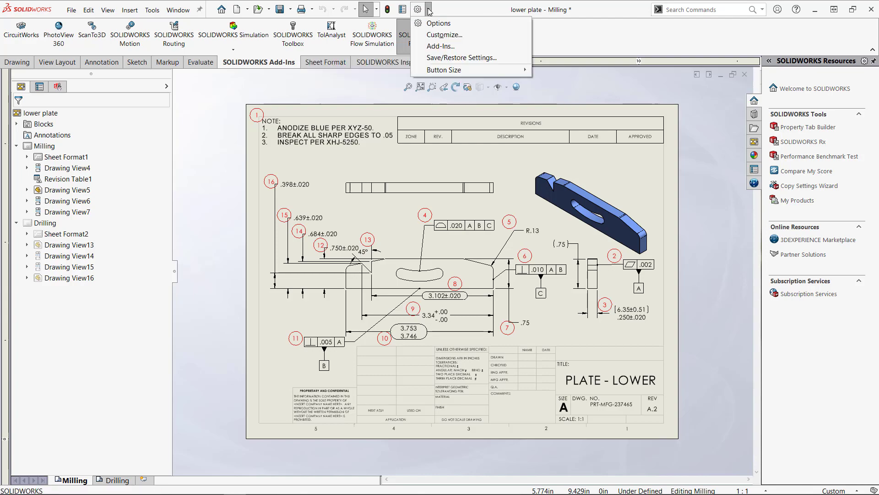
left_click(428, 46)
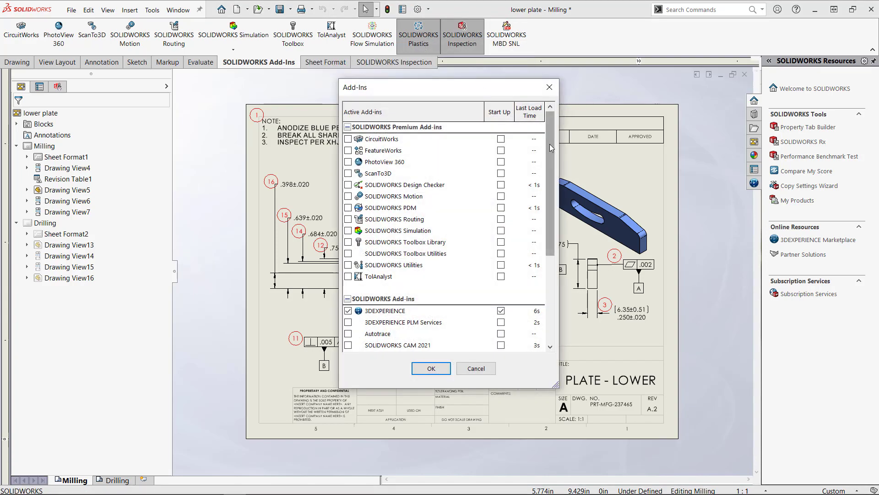
left_click_drag(550, 140, 550, 226)
left_click(425, 266)
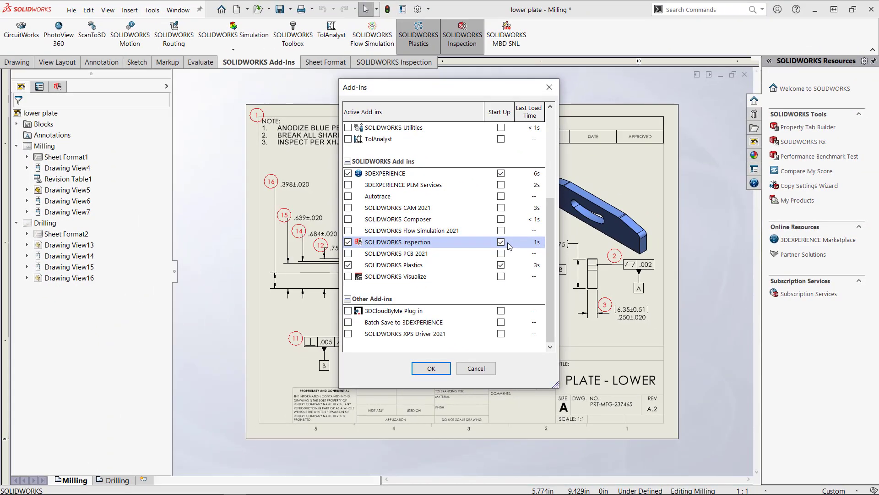
left_click(431, 369)
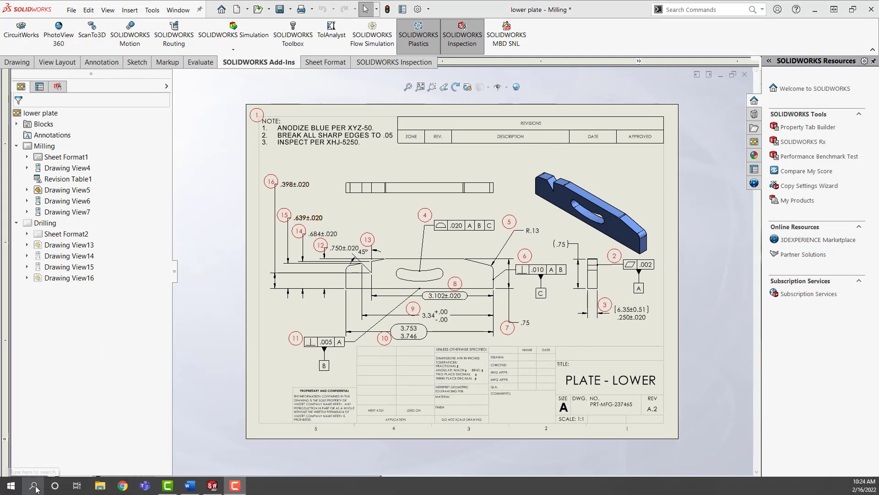
Launch Registry Editor and open the first GUID key under HKEY_CURRENT_USER\SOFTWARE\SolidWorks\AddInsStartup
left_click(35, 487)
left_click(53, 240)
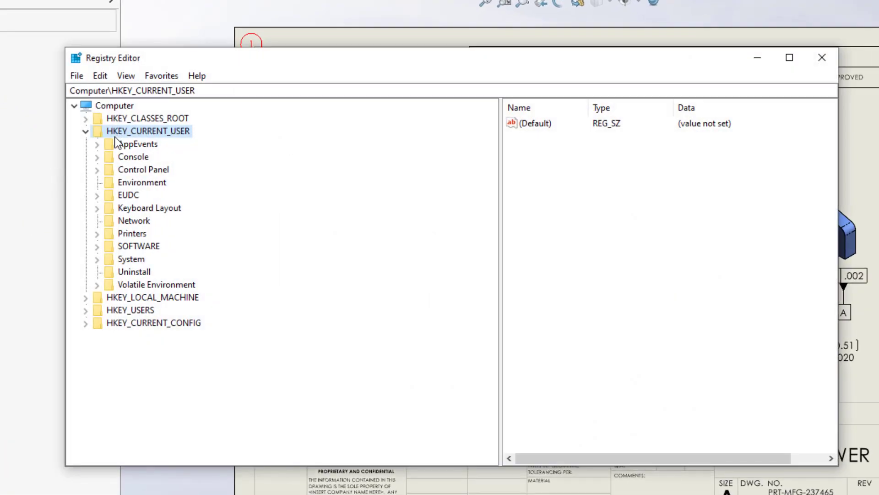
left_click(97, 246)
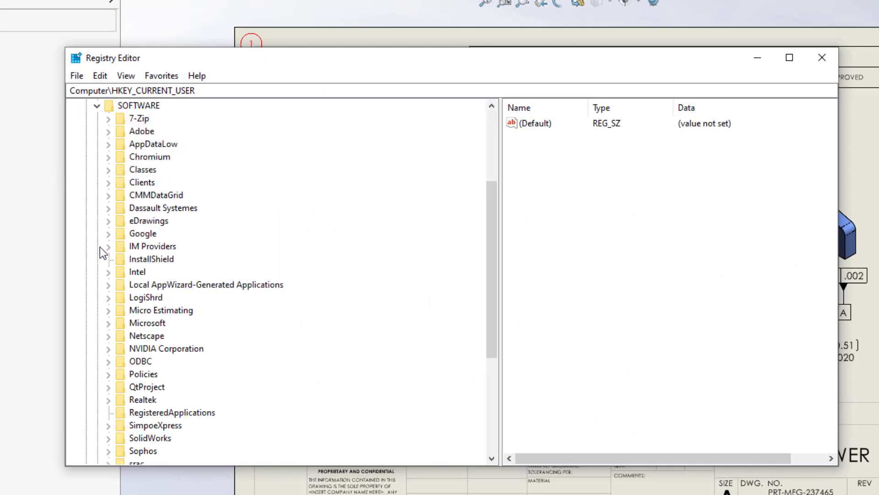
scroll(114, 265, "down", 2)
scroll(114, 265, "down", 3)
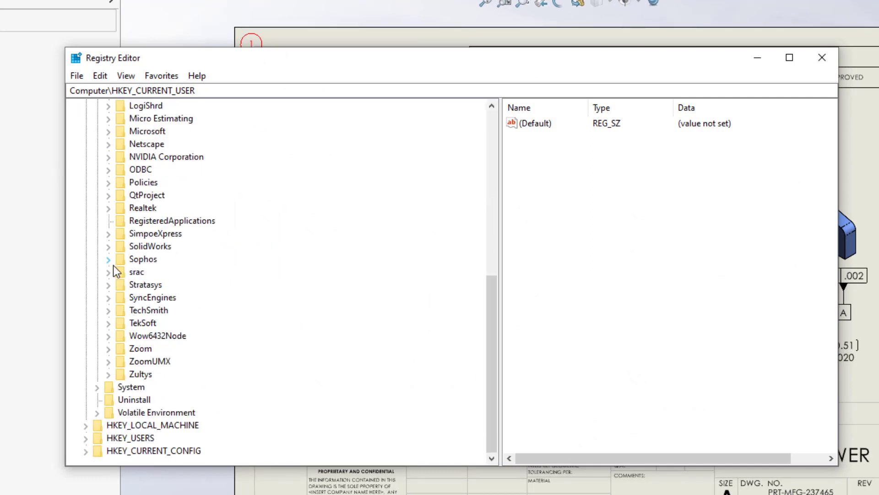
left_click(110, 246)
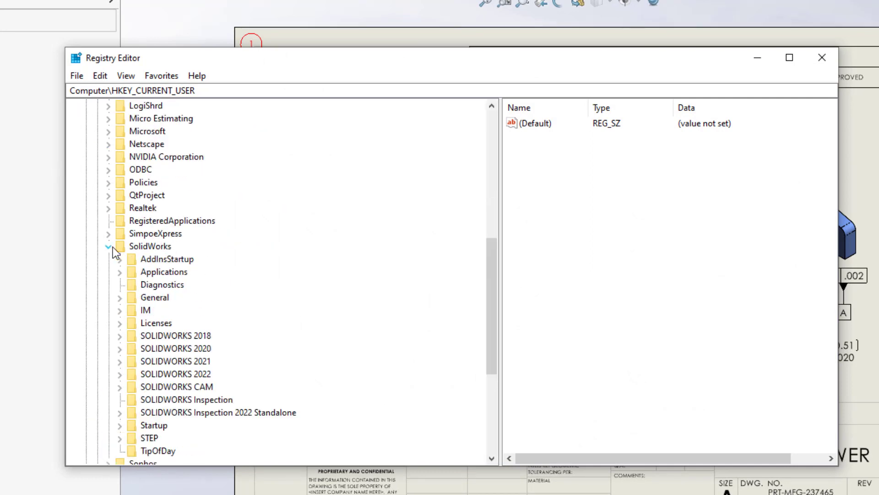
left_click(119, 259)
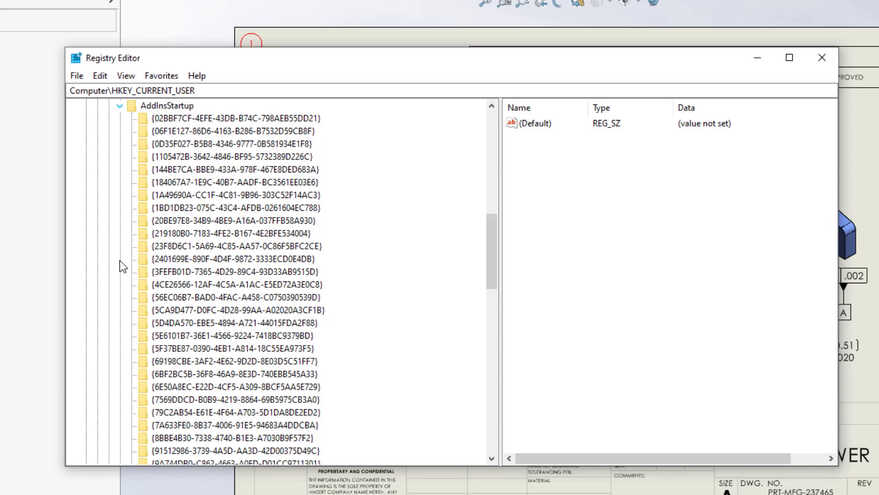
left_click(238, 117)
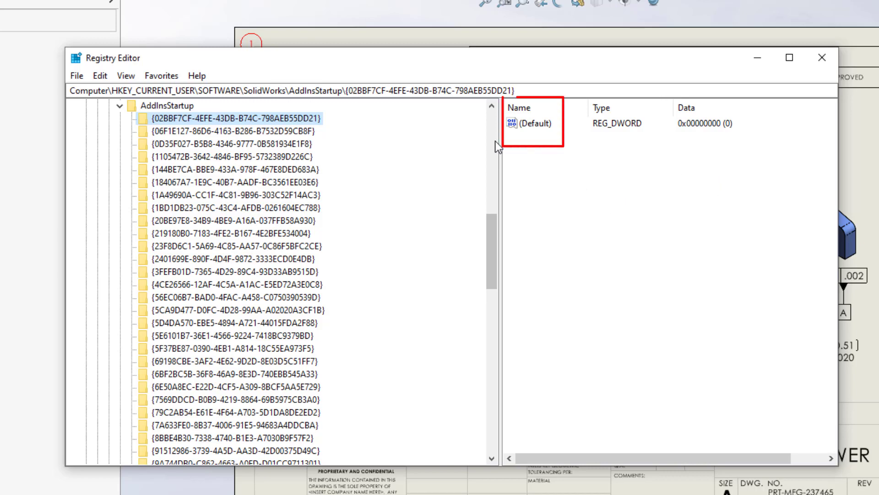
double_click(521, 124)
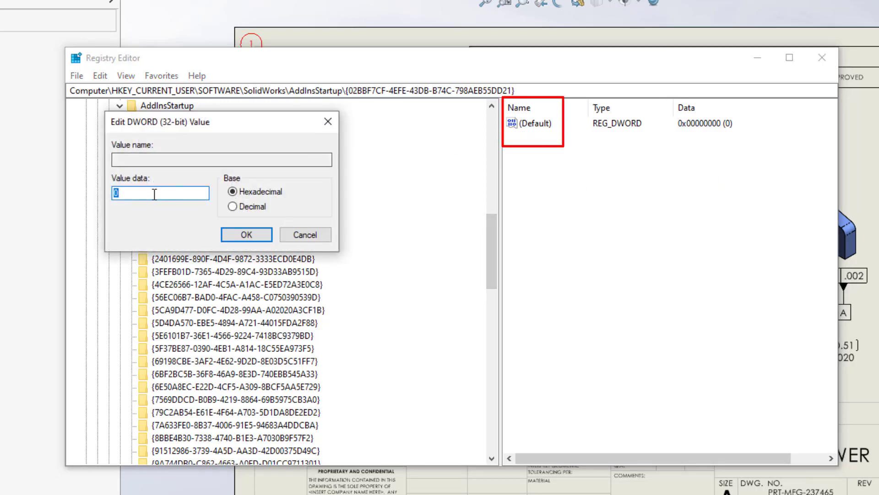
type("1")
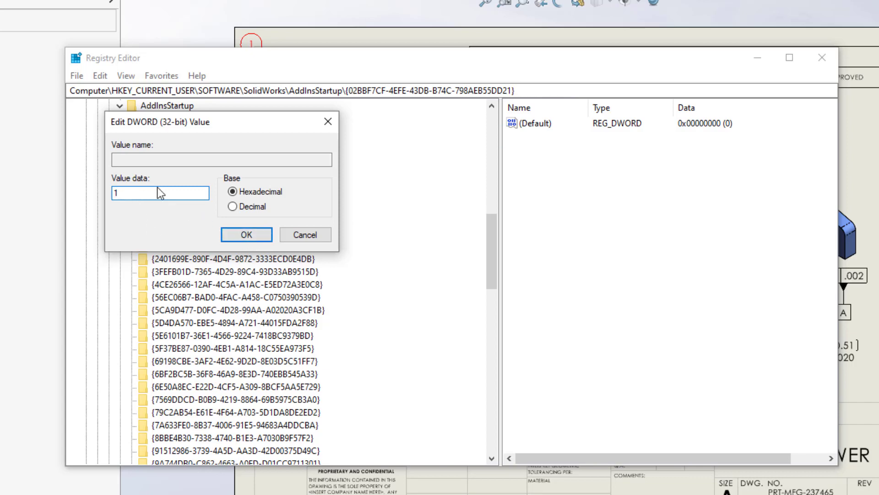
key("BackSpace")
type("0")
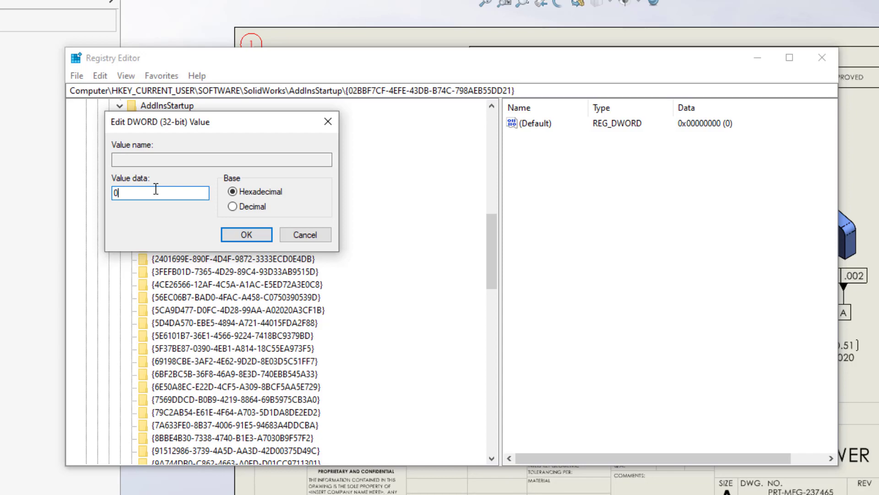
left_click(246, 234)
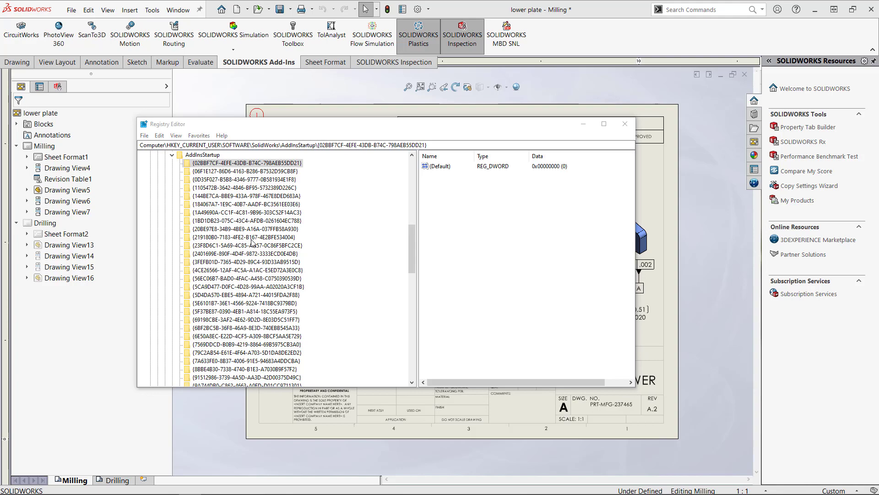
Disable 3DEXPERIENCE and SOLIDWORKS Plastics (active and startup), keep Inspection, then close SOLIDWORKS
left_click(561, 29)
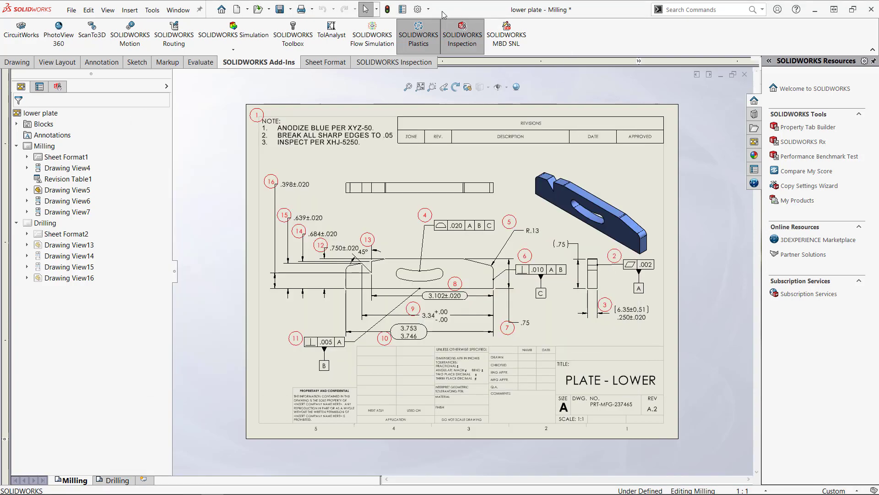
left_click(428, 9)
left_click(426, 51)
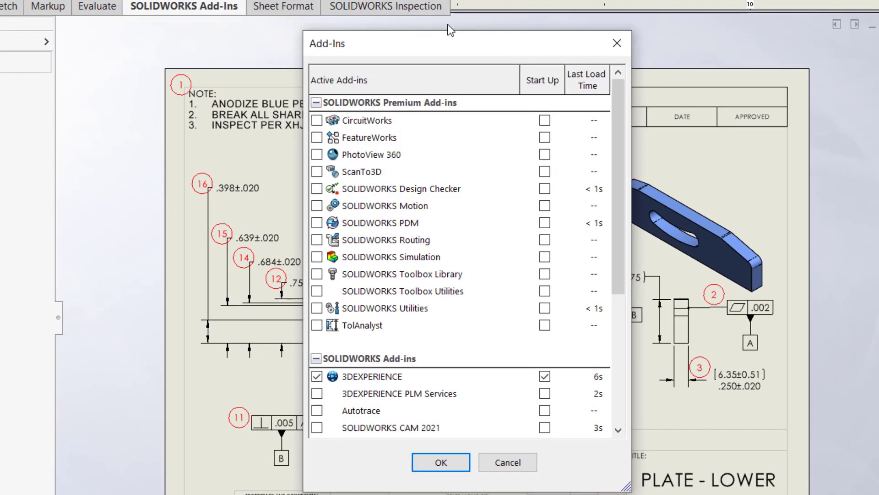
scroll(501, 283, "down", 3)
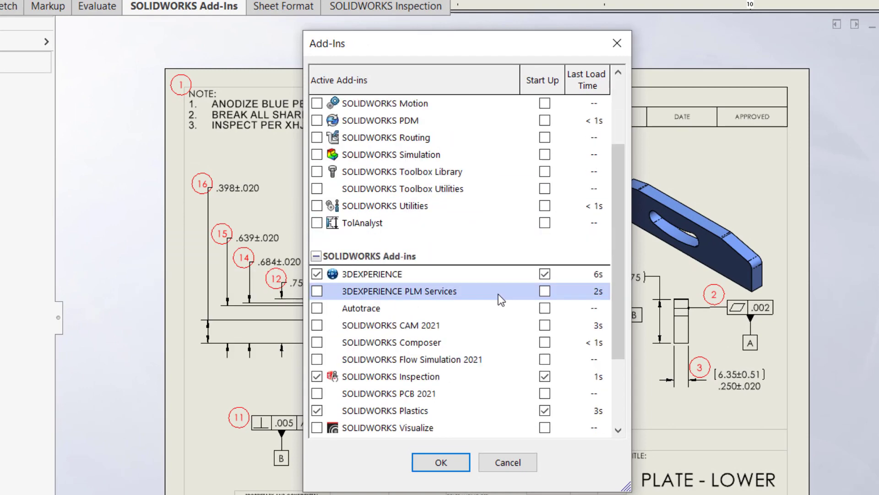
left_click(545, 275)
scroll(531, 306, "down", 1)
scroll(531, 306, "down", 1)
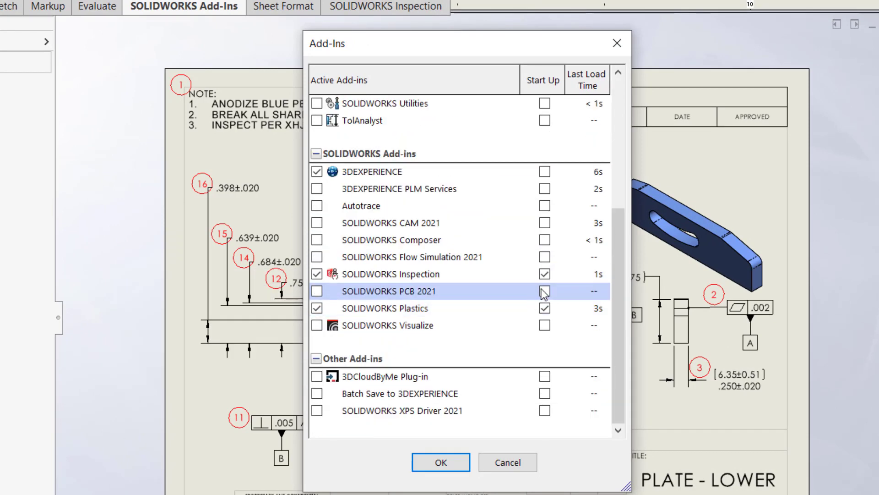
left_click(317, 308)
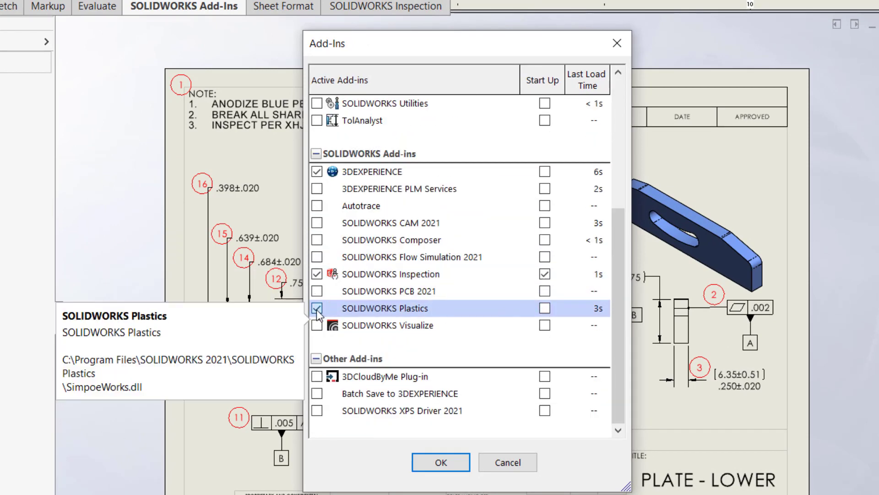
left_click(316, 171)
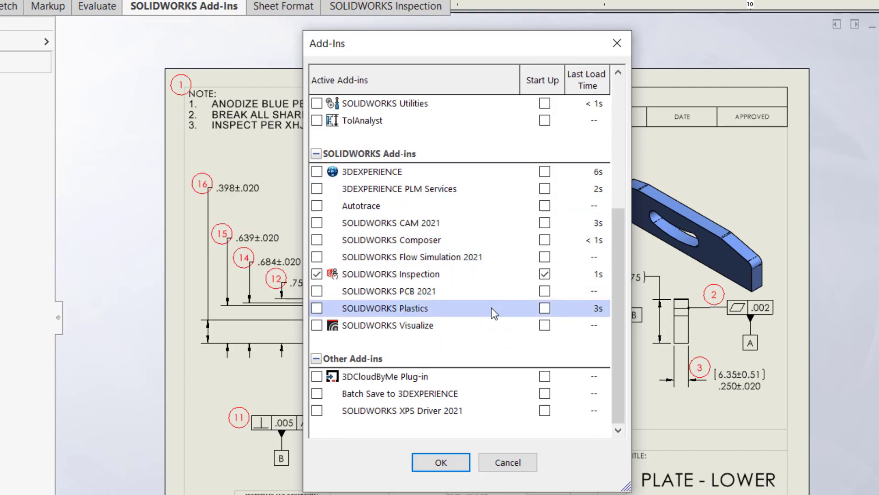
left_click(451, 462)
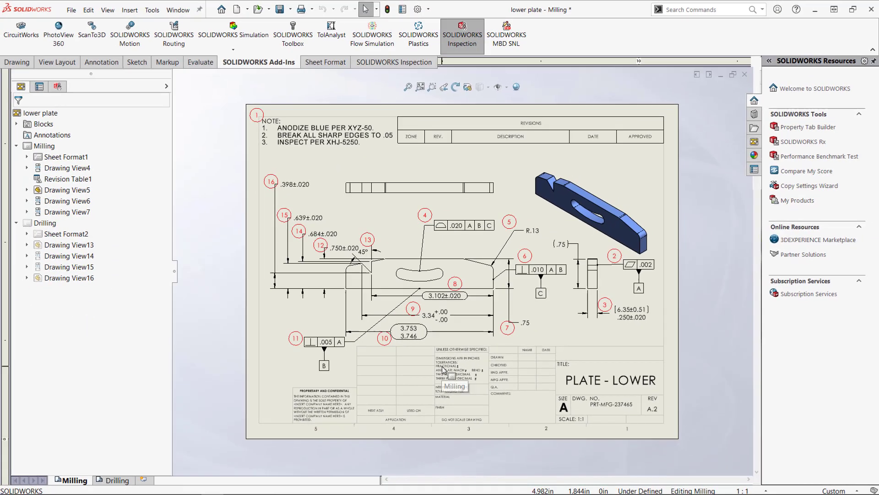
left_click(871, 11)
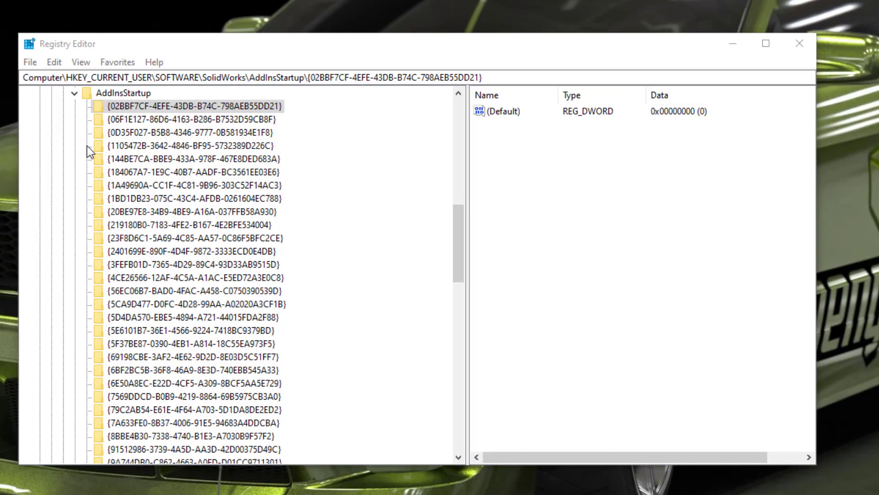
left_click(146, 104)
key("Down")
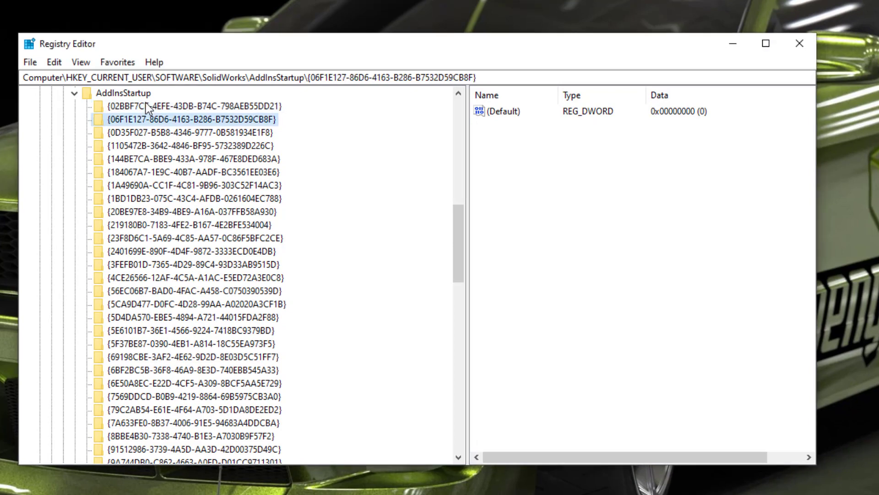
key("Down")
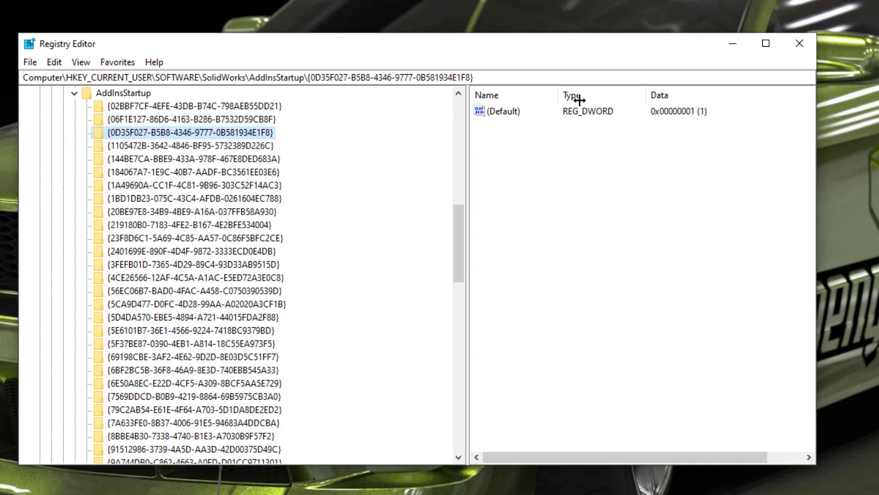
key("Down")
key("Down")
key("Down")
key("Down")
key("Down")
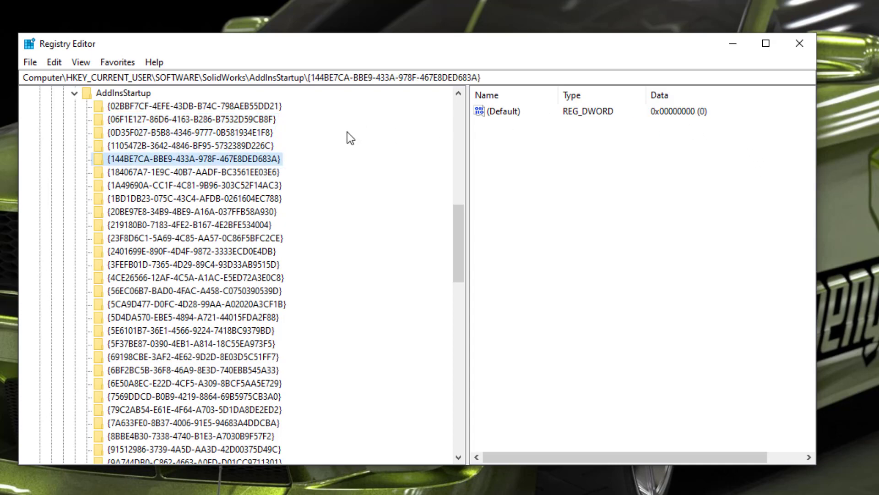
key("Down")
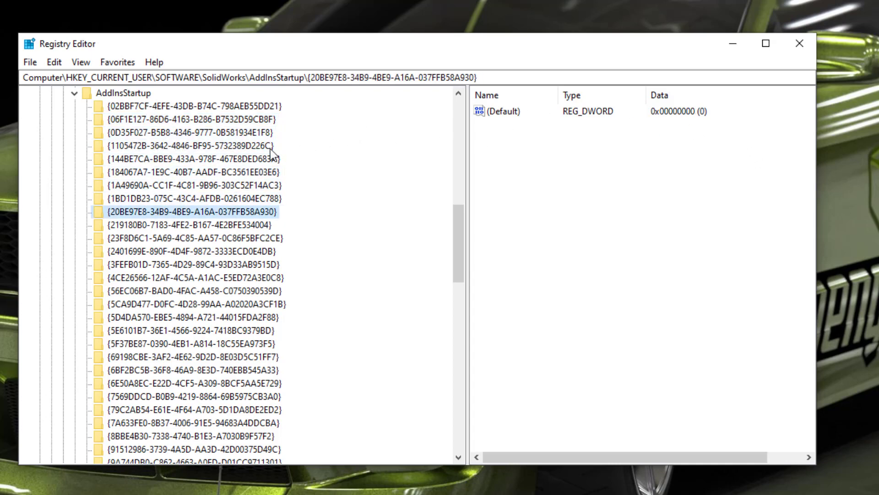
left_click(198, 133)
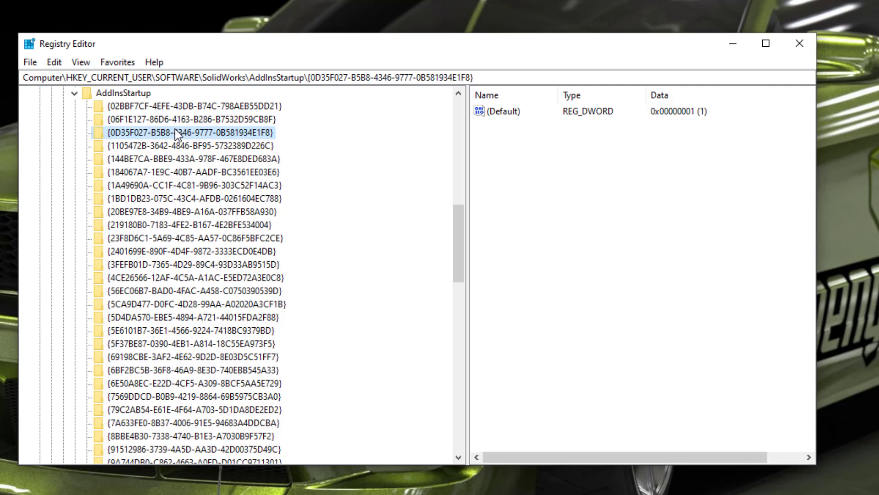
Set that key's (Default) DWORD value data to 0
double_click(496, 111)
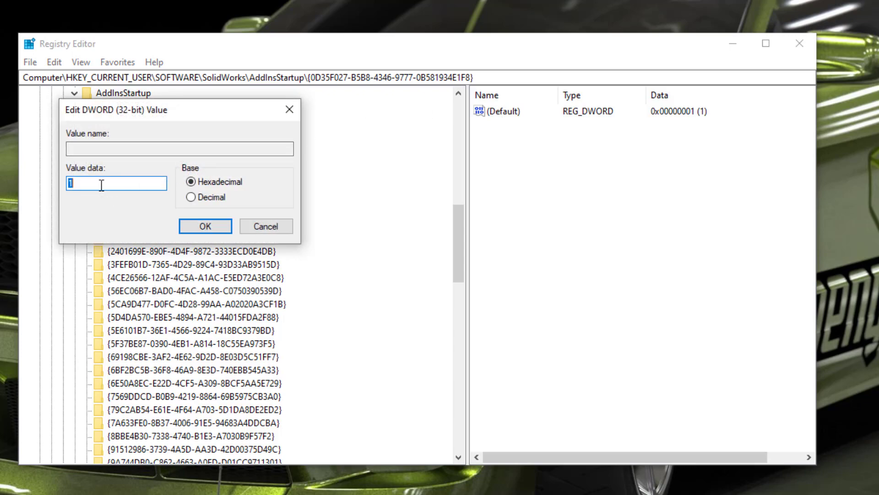
type("0")
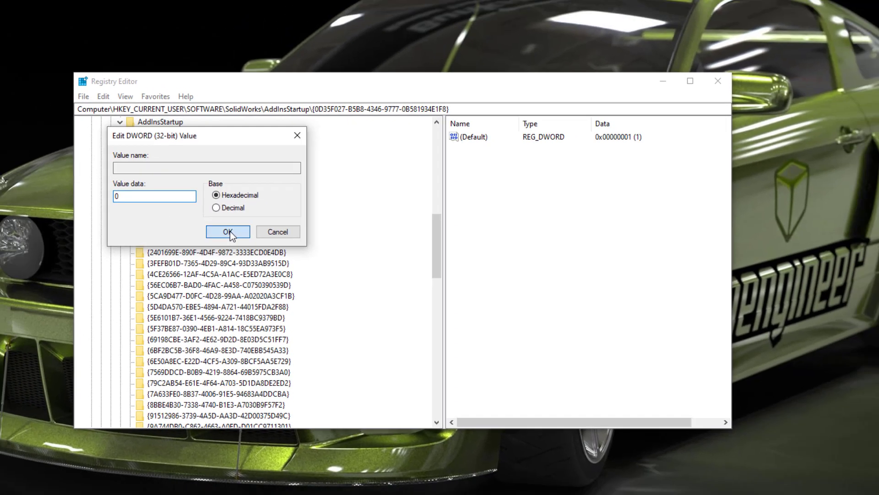
left_click(207, 227)
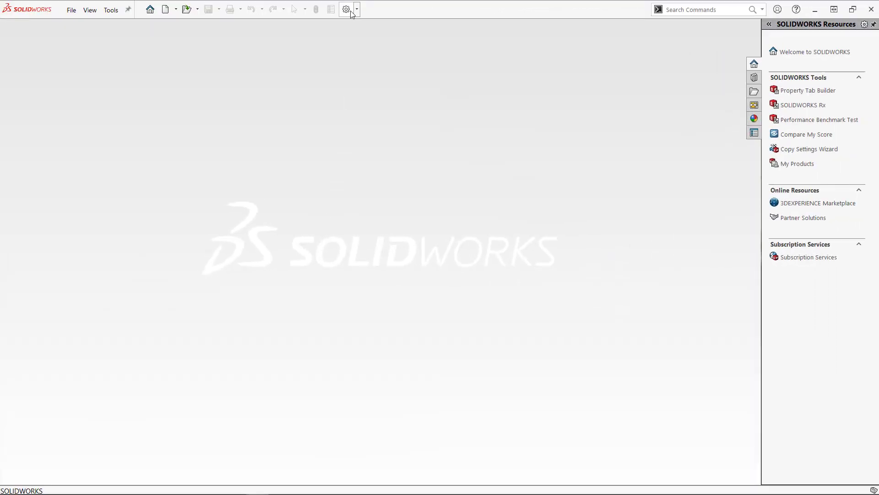
left_click(358, 12)
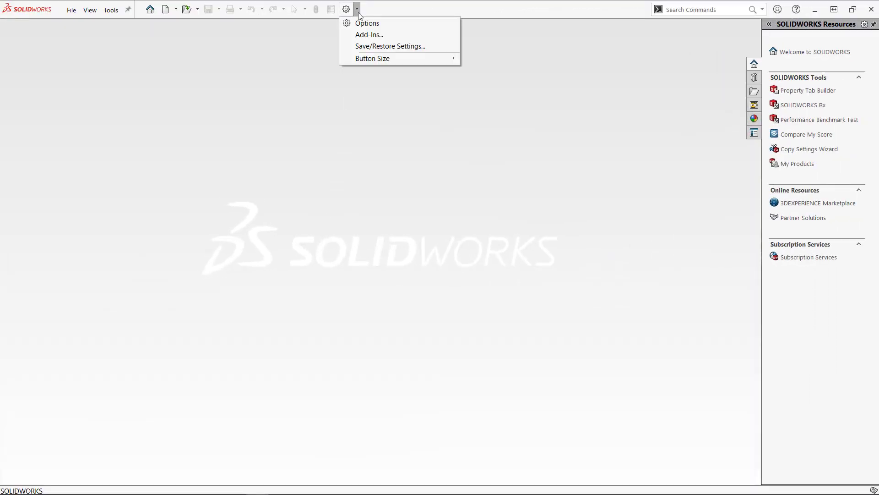
left_click(353, 35)
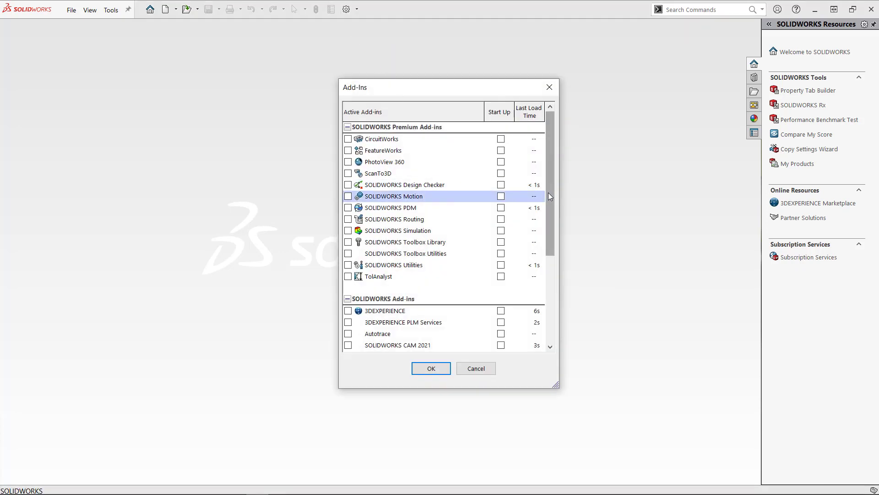
left_click_drag(548, 192, 576, 279)
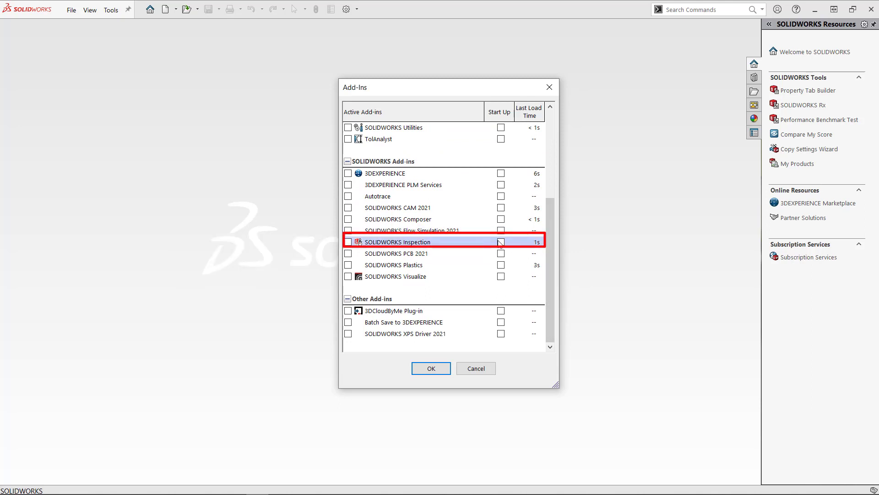
left_click(432, 369)
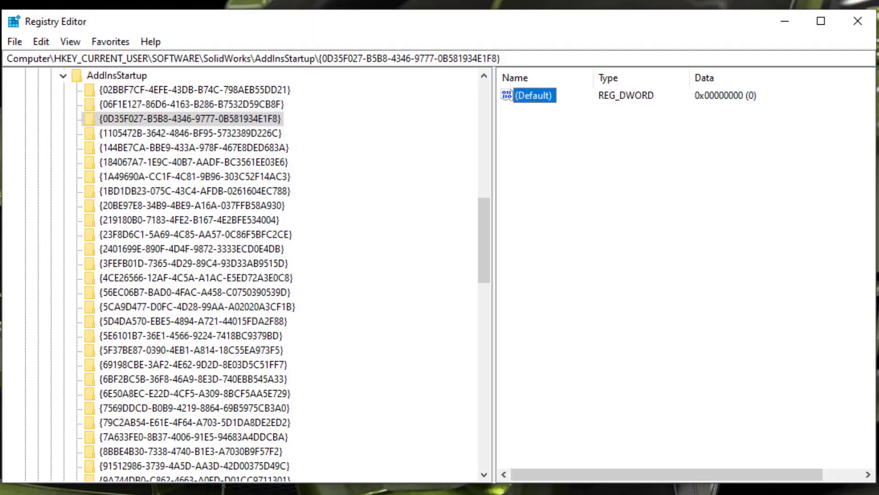
Deny the user account Full Control on the Inspection startup key and open Advanced security
left_click(94, 122)
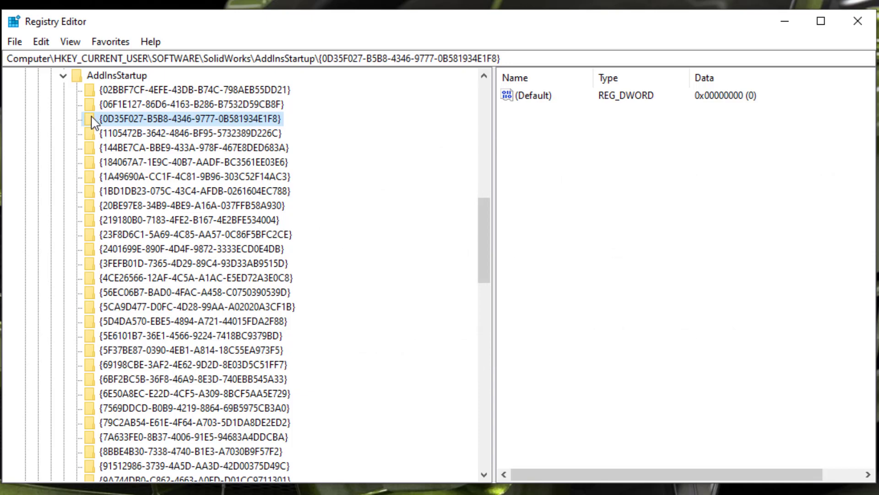
right_click(93, 121)
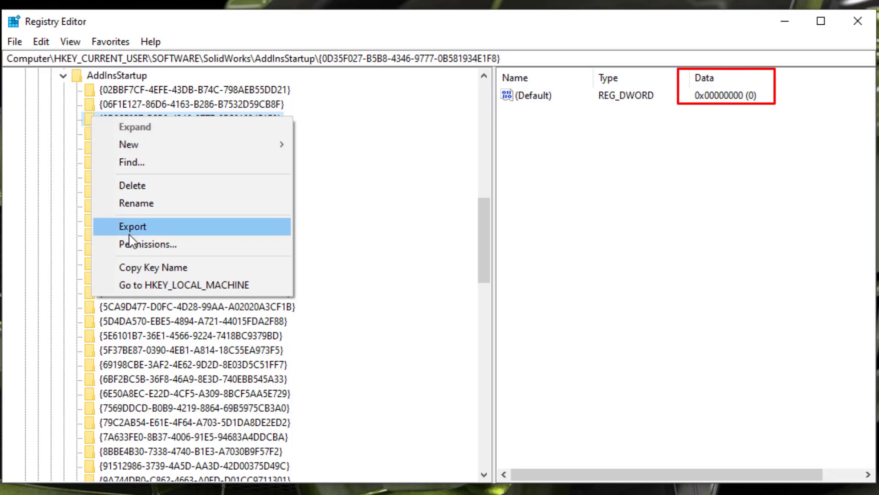
left_click(136, 244)
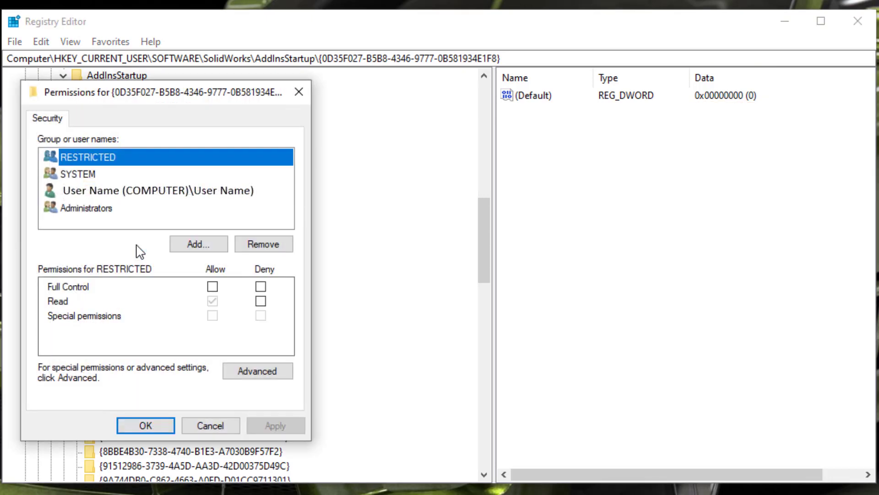
left_click(115, 190)
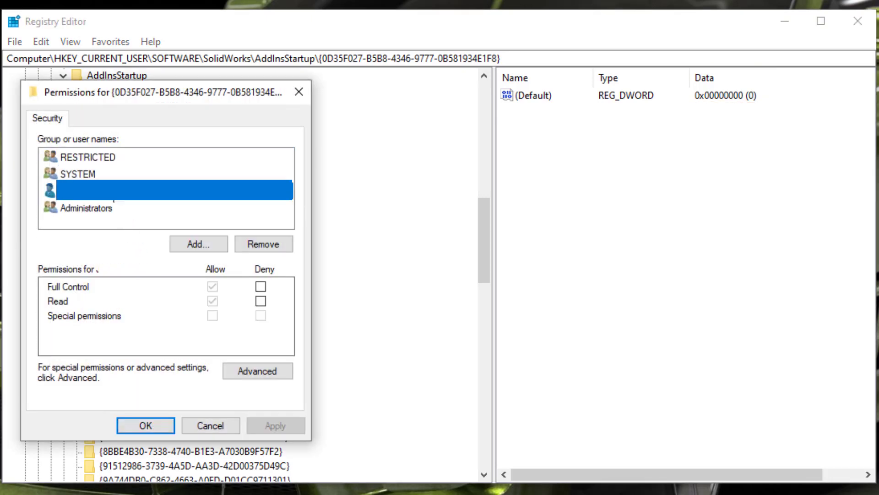
left_click(260, 287)
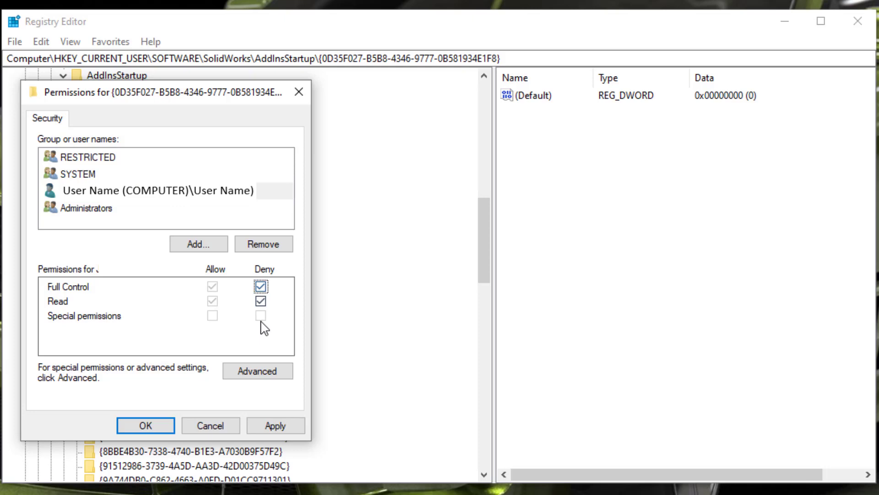
left_click(265, 372)
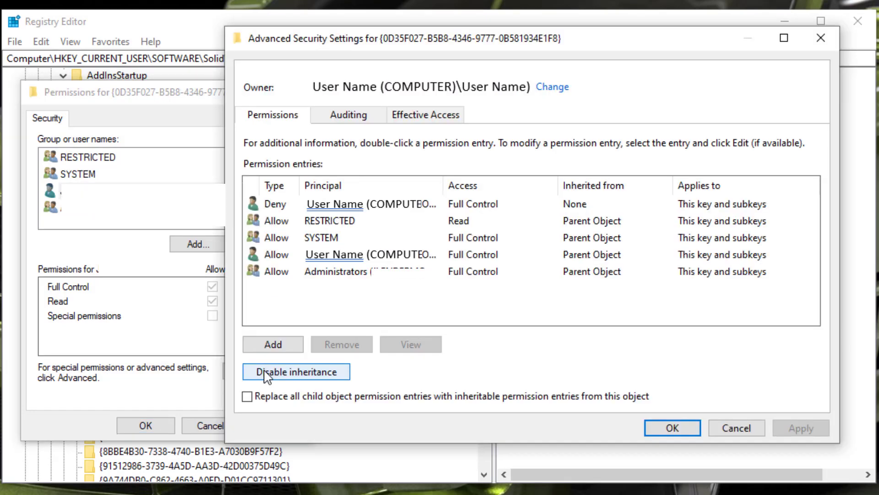
Change the user's Deny Full Control entry to Allow Read, applying to this key only
left_click(268, 208)
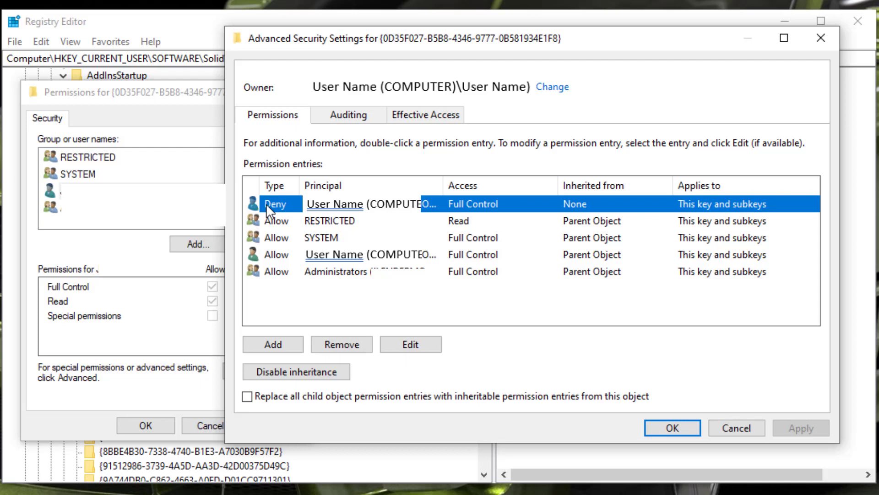
left_click(406, 345)
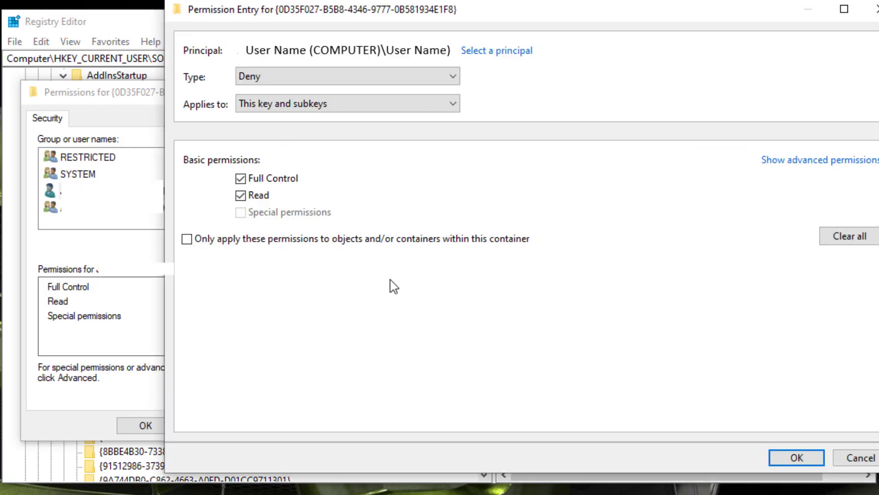
left_click(315, 82)
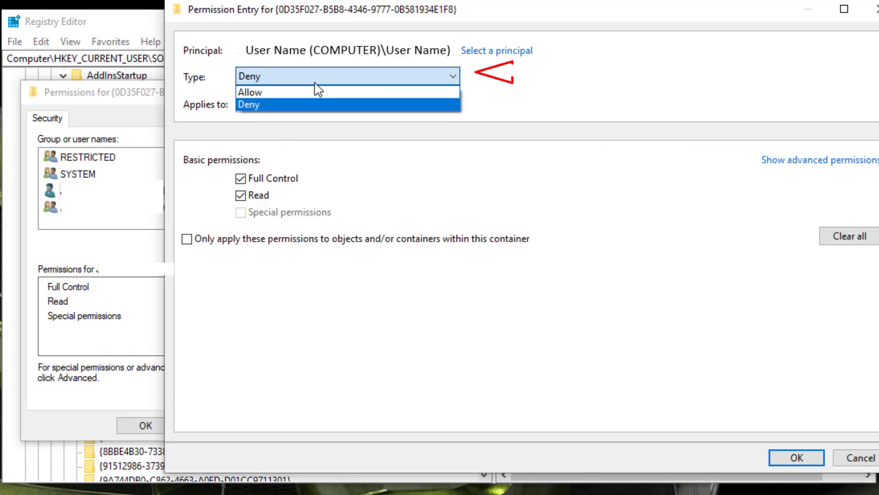
left_click(315, 93)
left_click(314, 97)
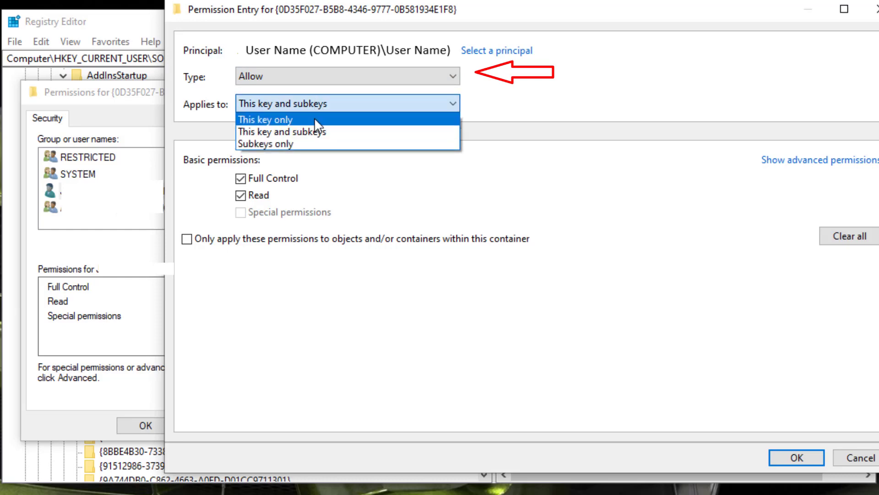
left_click(315, 118)
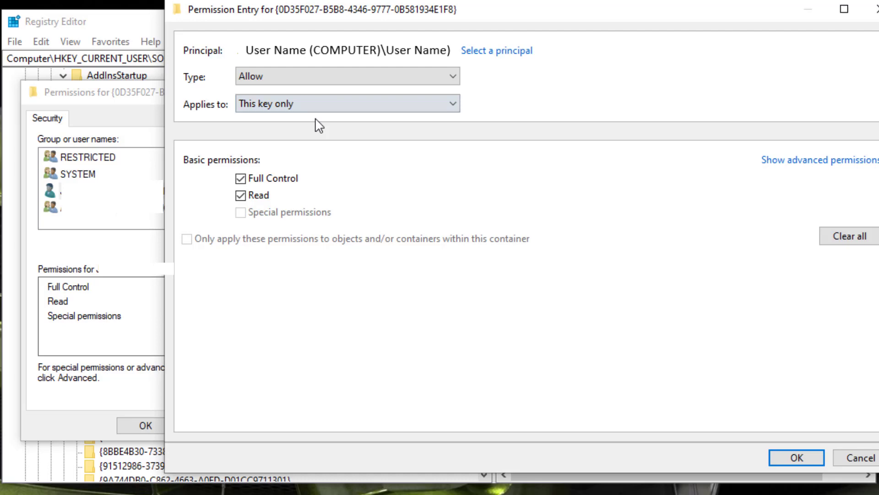
left_click(241, 179)
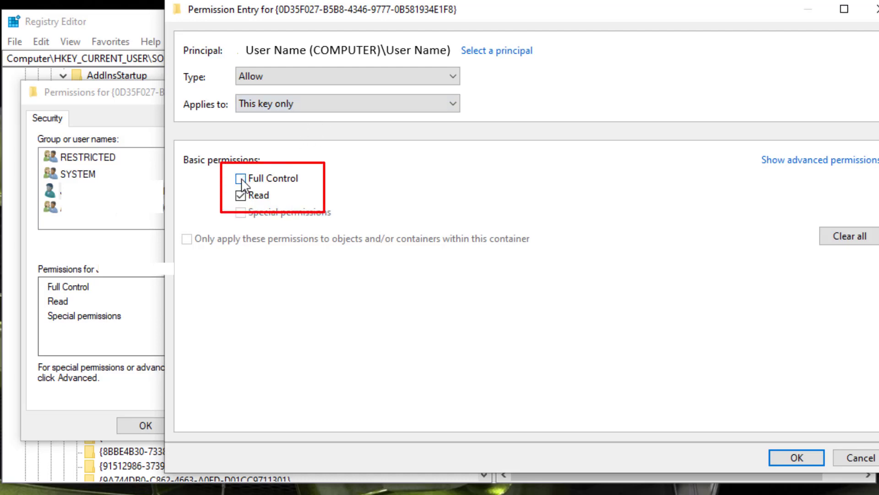
left_click(800, 458)
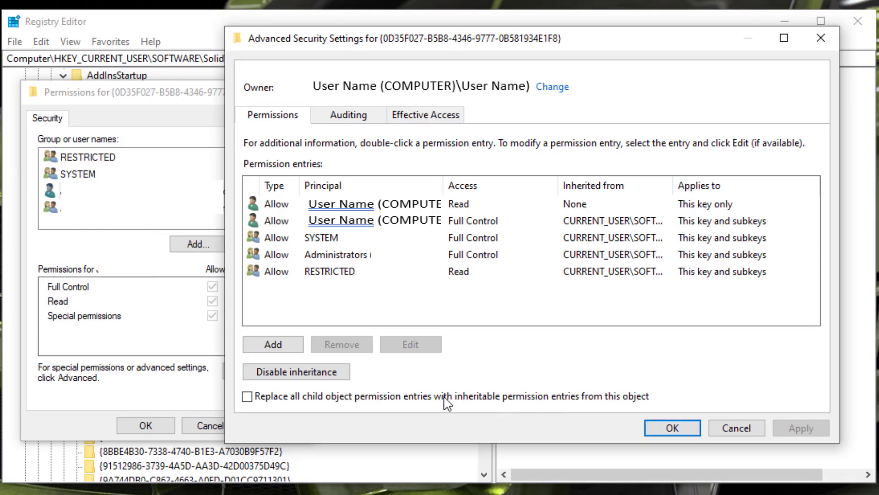
Disable inheritance removing all inherited permissions, then apply and close both permission dialogs
left_click(343, 375)
left_click(406, 268)
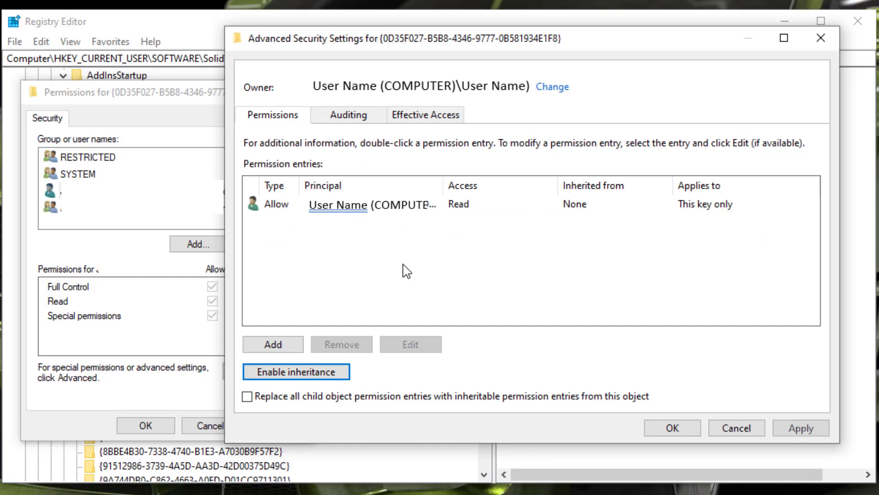
left_click(802, 428)
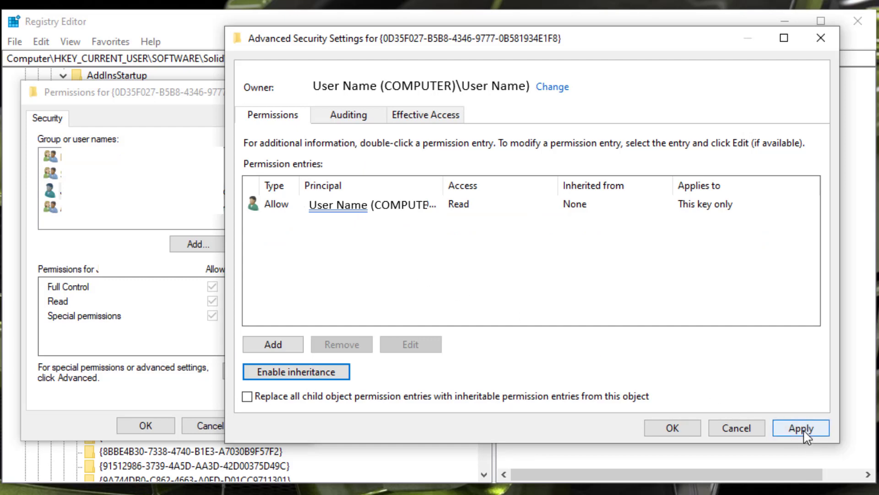
left_click(672, 428)
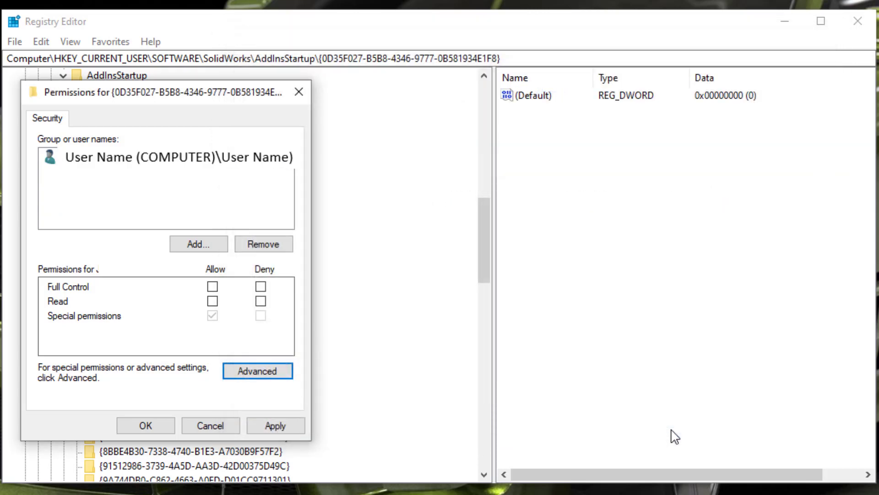
left_click(289, 424)
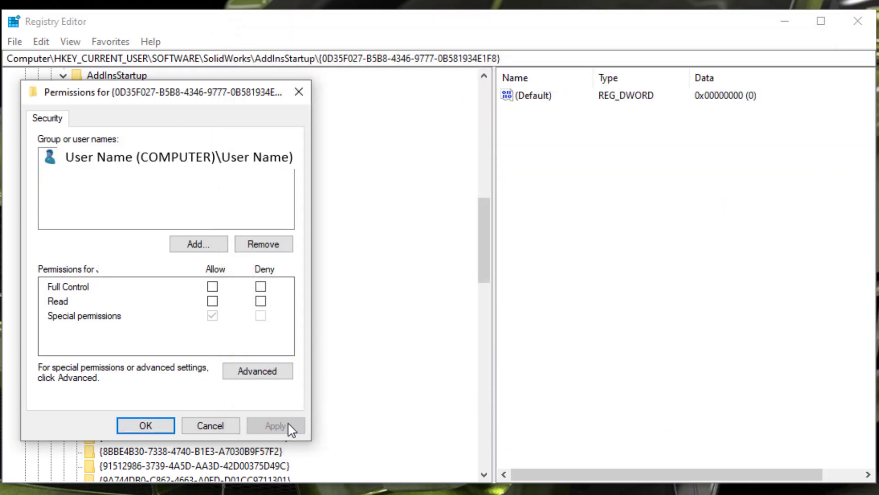
left_click(141, 426)
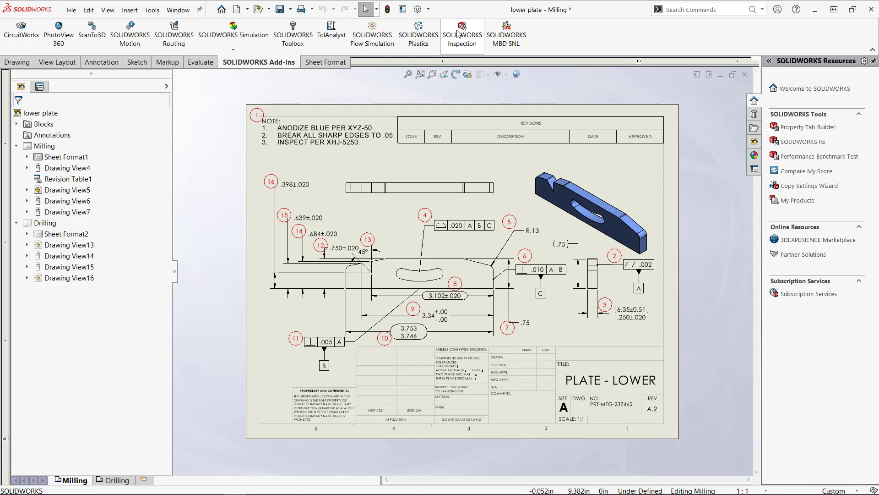
Check the Add-Ins settings, confirming SOLIDWORKS Inspection still loads at start-up
left_click(428, 9)
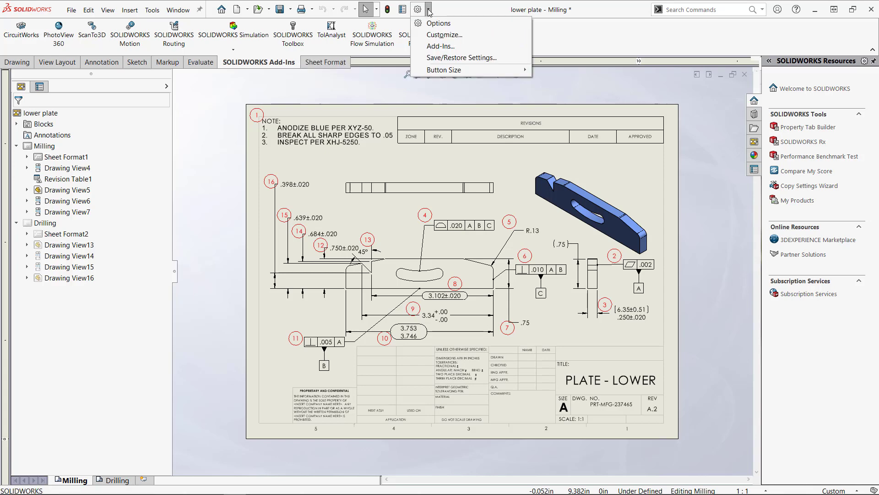
left_click(440, 45)
scroll(551, 229, "down", 4)
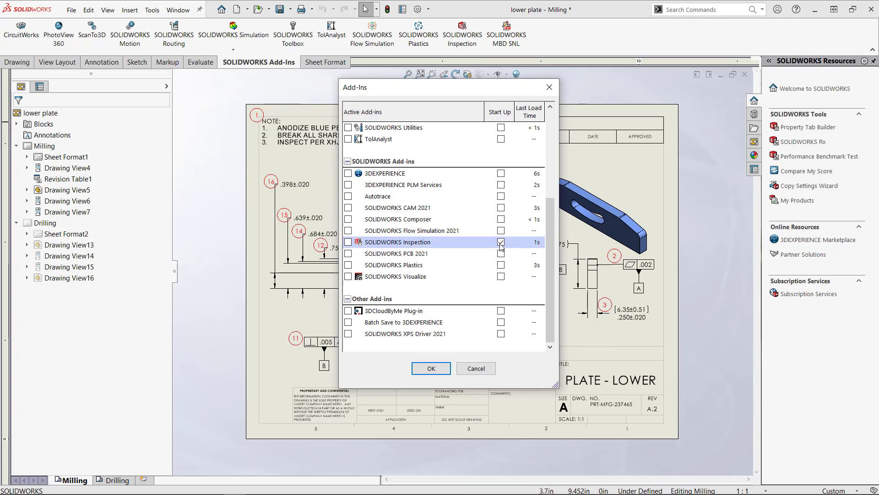
left_click(431, 368)
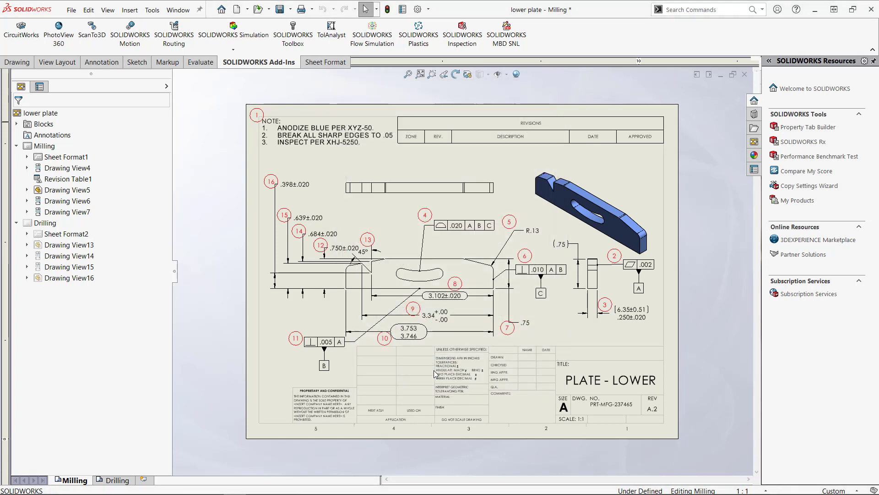
Close SOLIDWORKS with Save All and bring up Windows search
left_click(871, 9)
left_click(175, 192)
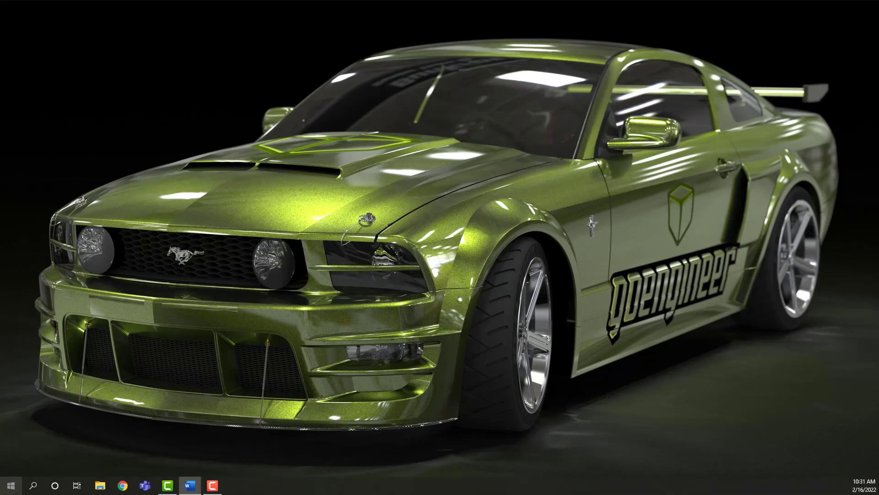
left_click(32, 485)
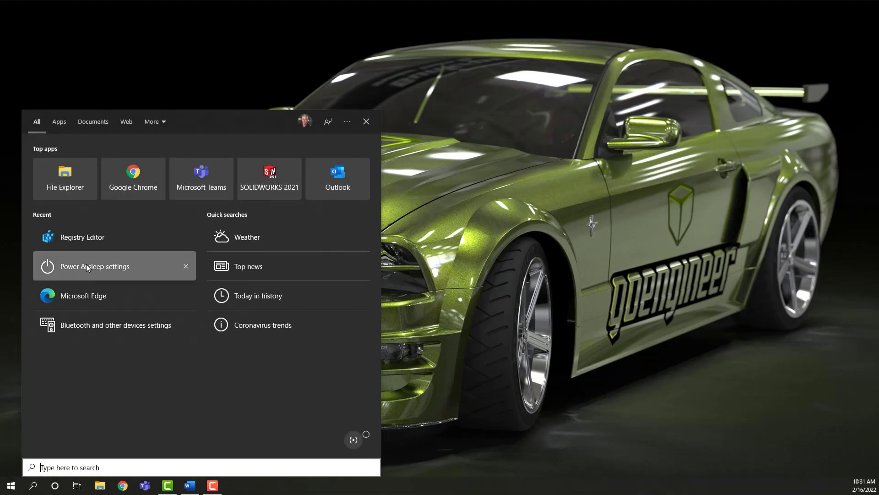
Reopen Registry Editor from the Start menu's Recent list, back on the SOLIDWORKS Inspection startup key
left_click(84, 240)
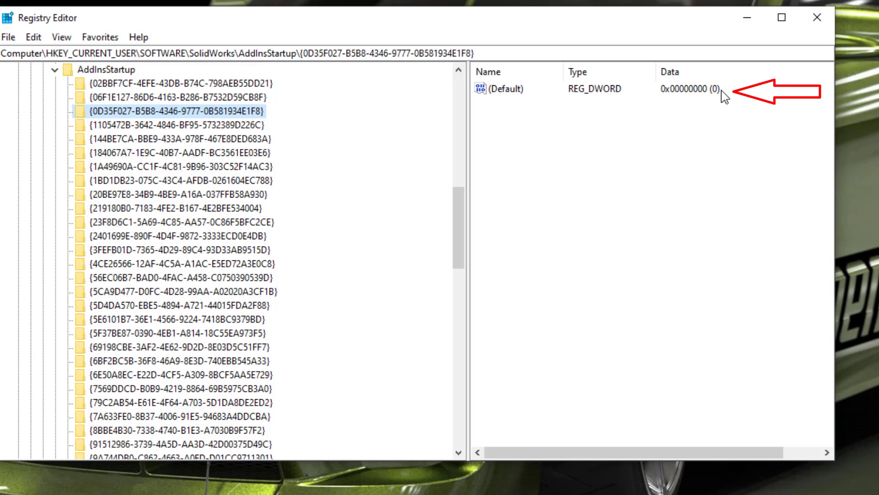
Re-enable permission inheritance on the SOLIDWORKS Inspection startup key in Advanced Security Settings
right_click(87, 110)
left_click(122, 230)
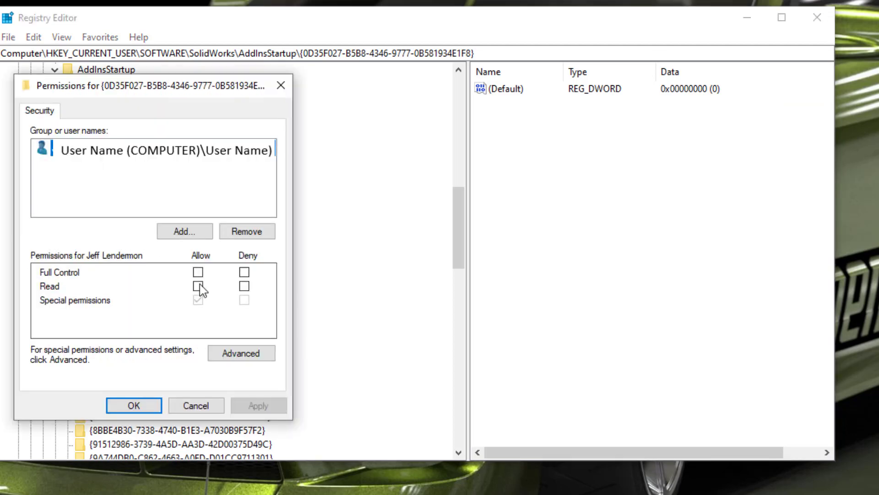
left_click(231, 356)
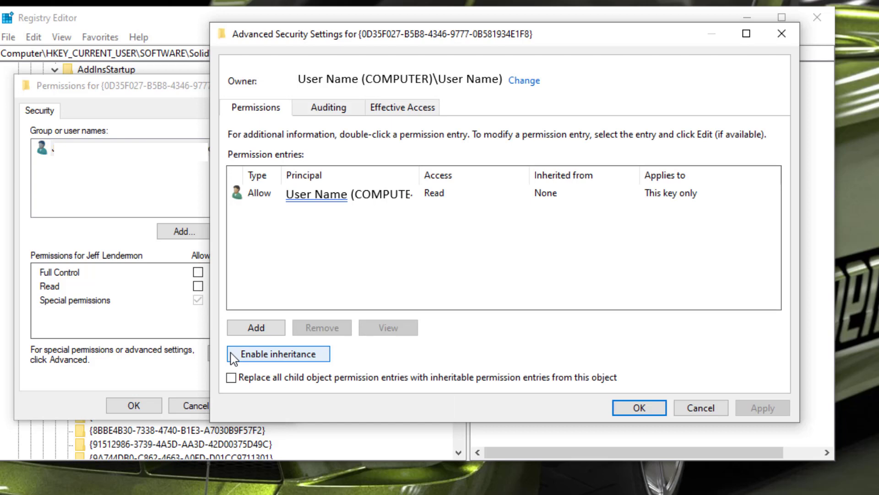
left_click(275, 355)
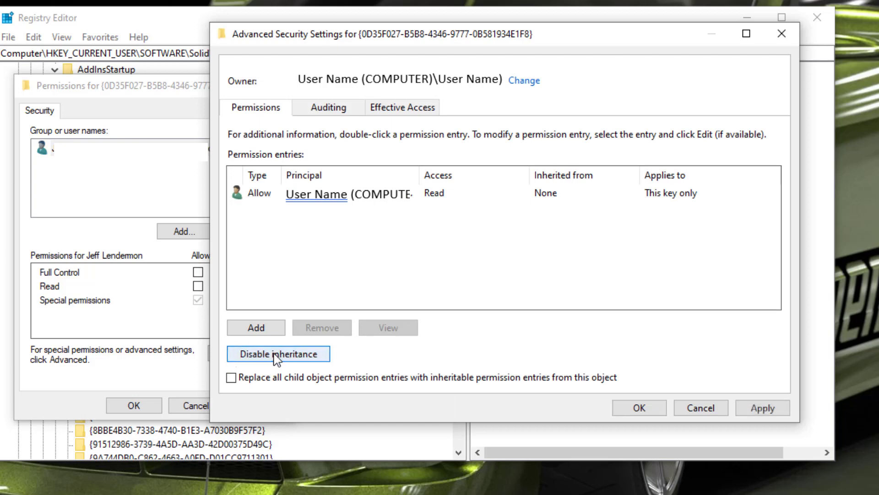
left_click(763, 409)
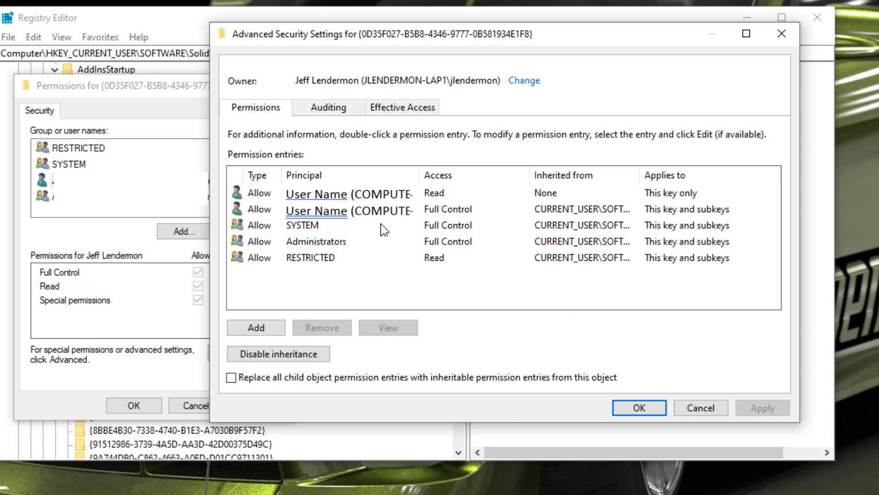
Remove the explicit read-only 'This key only' user entry and confirm the permission changes
left_click(260, 194)
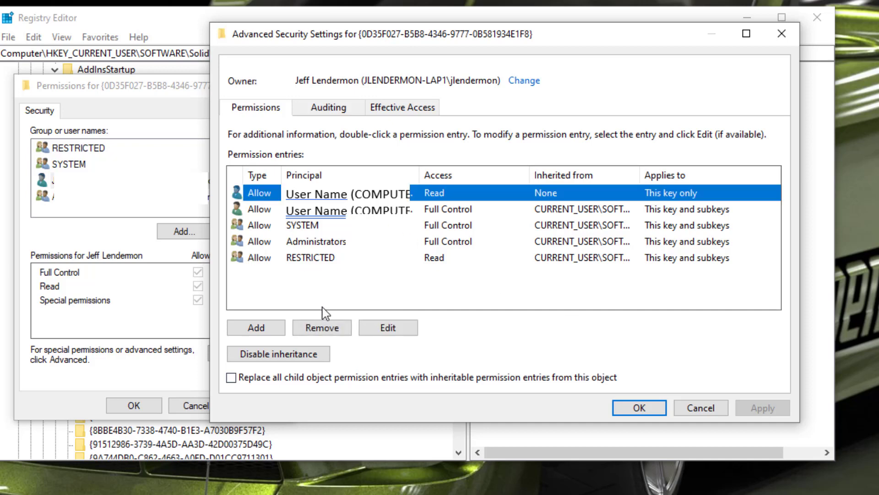
left_click(332, 329)
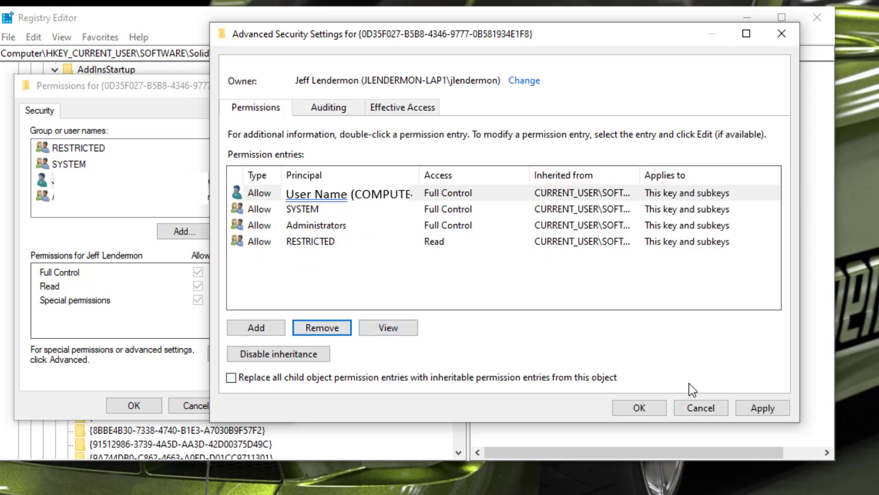
left_click(761, 409)
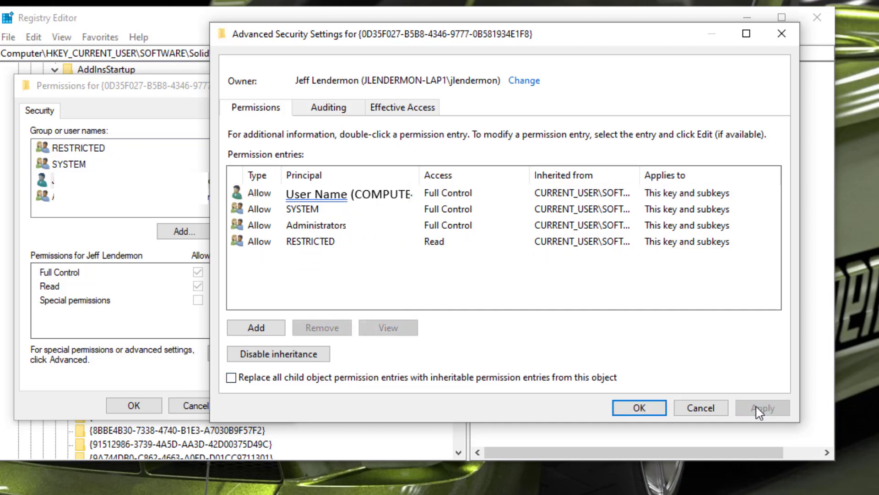
left_click(644, 410)
left_click(148, 406)
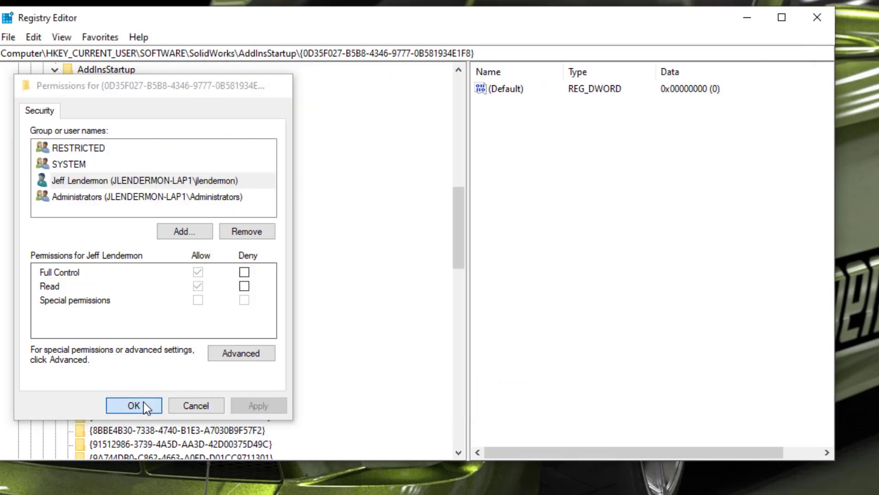